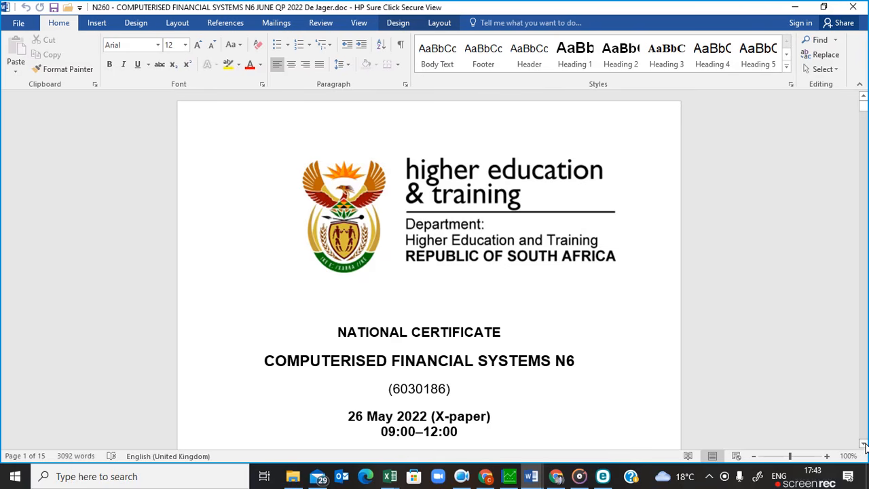
Scroll through the exam paper to read Question 1's instructions for creating the DUMA accounts.
drag(864, 445, 863, 445)
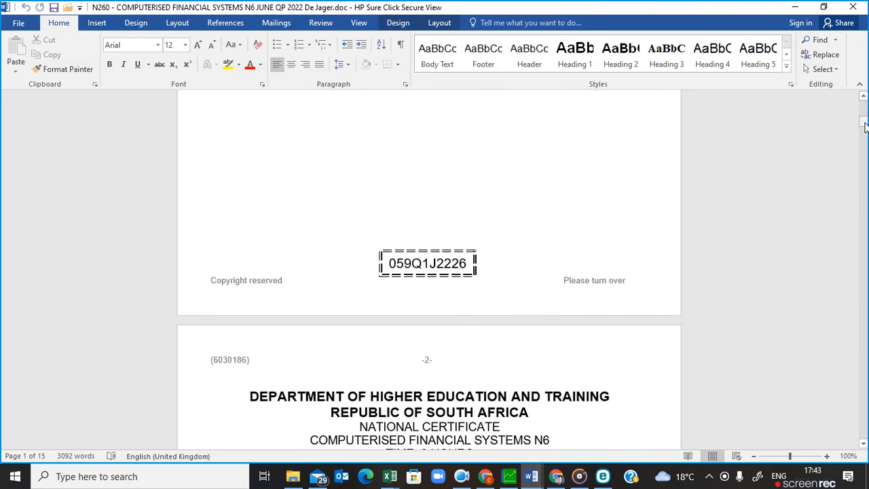
drag(865, 124, 864, 171)
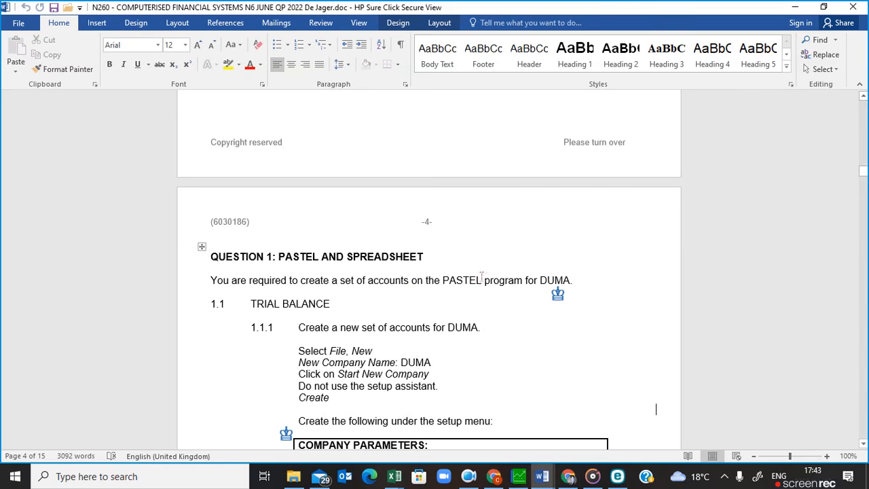
drag(864, 175, 864, 100)
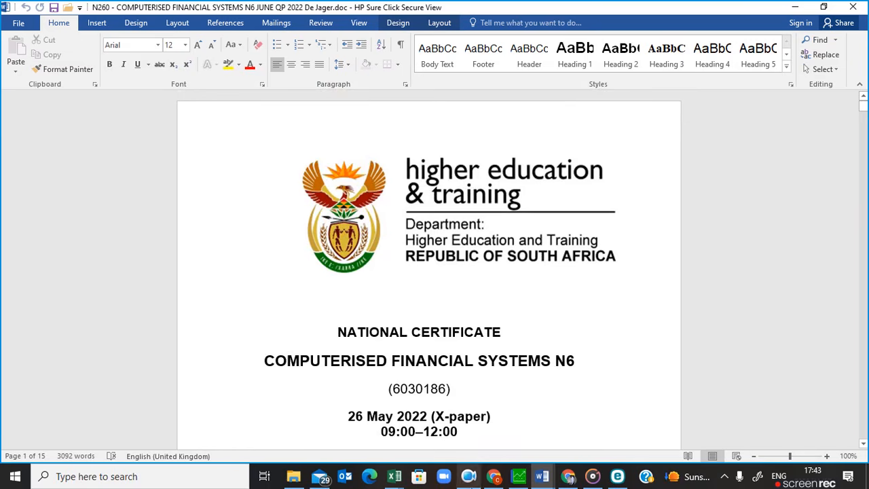
Switch to Pastel and create a new company named DUMA using the Start New Company method.
click(519, 480)
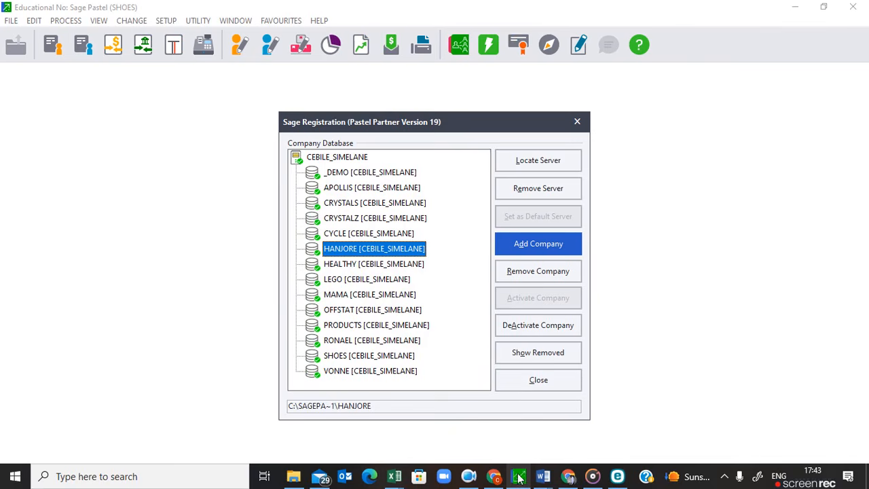
click(577, 122)
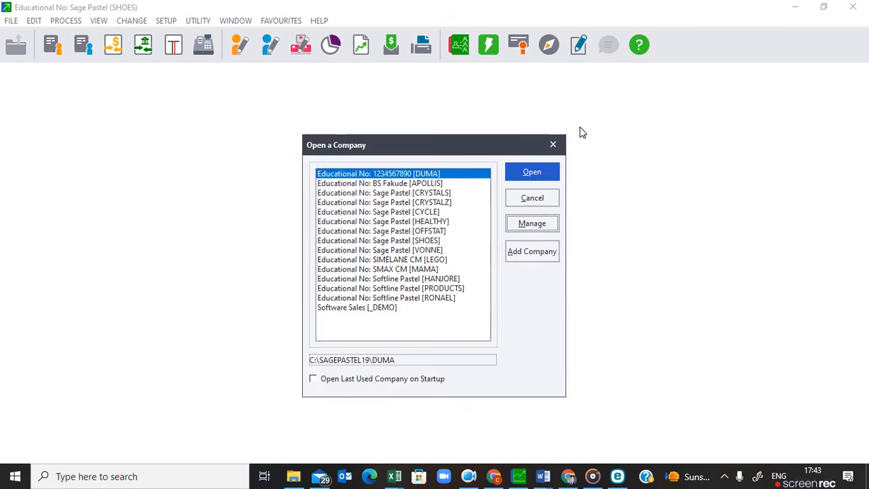
click(549, 201)
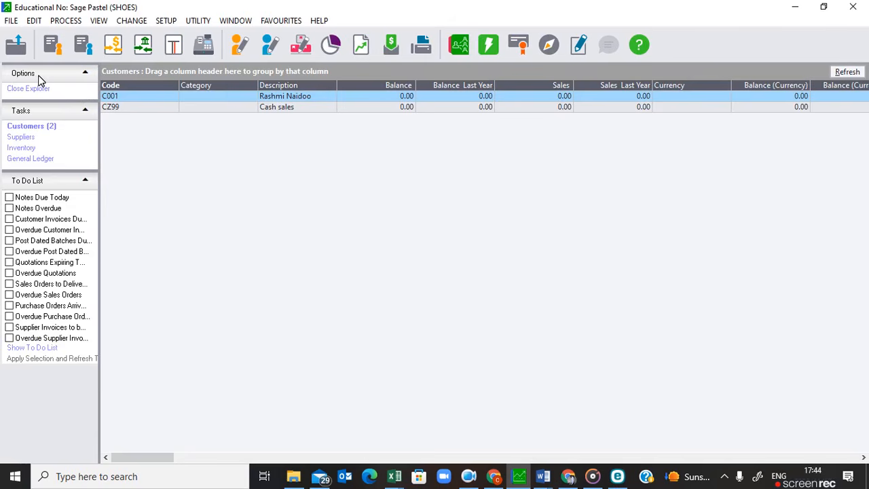
click(11, 22)
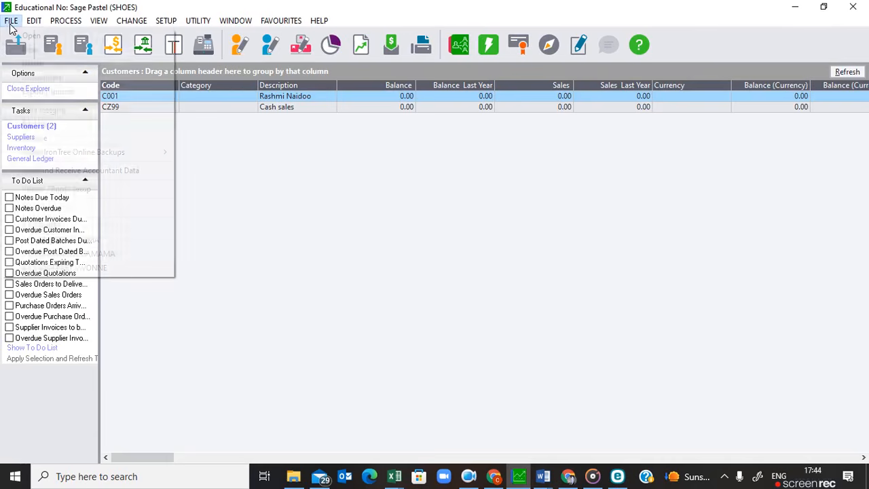
click(29, 51)
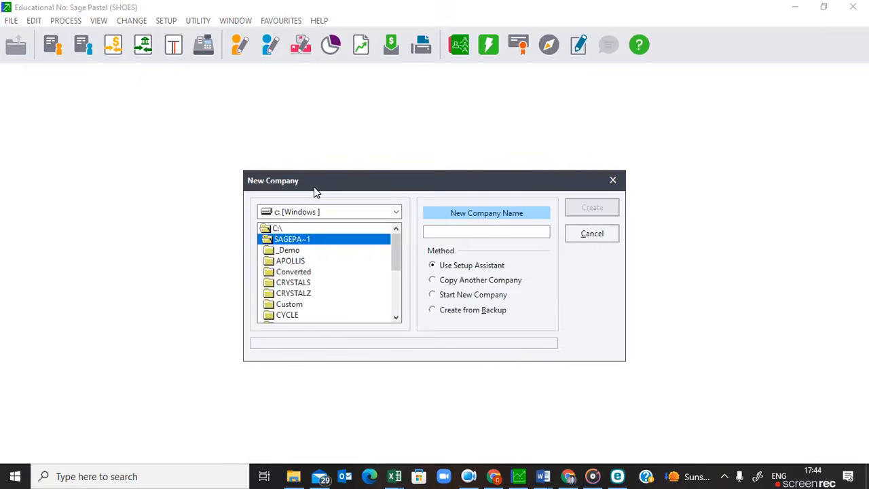
click(446, 233)
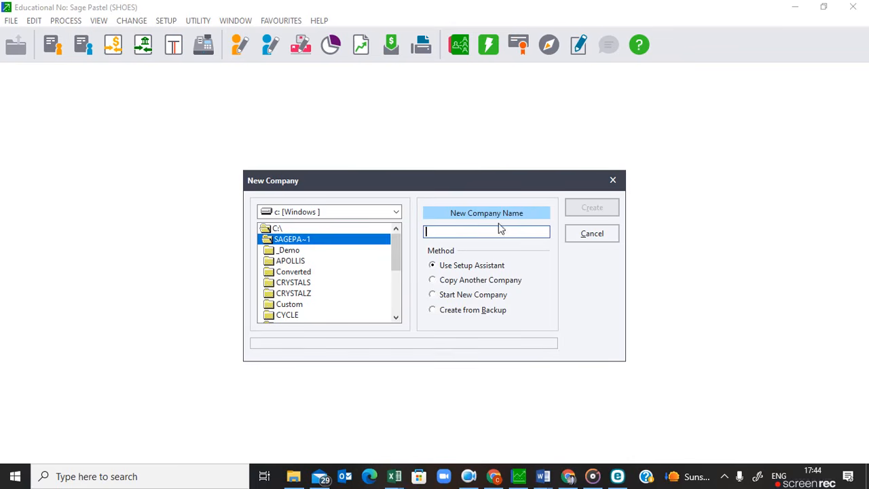
text(DUMA)
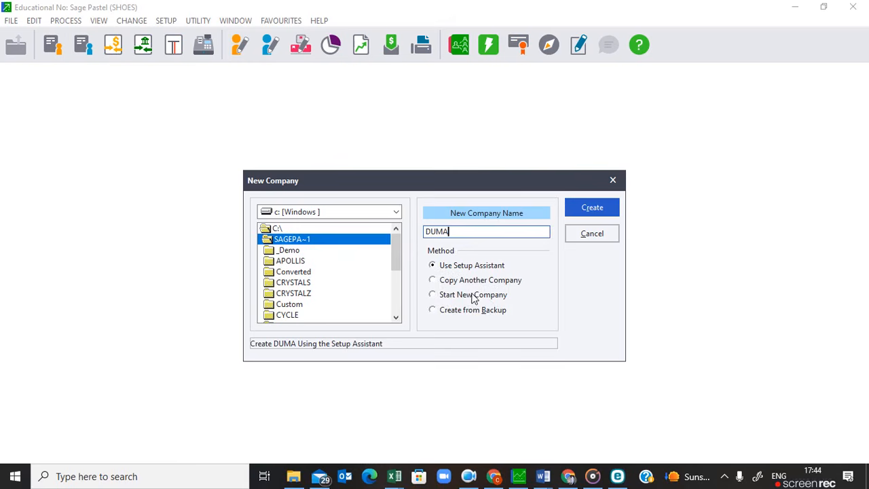
click(433, 296)
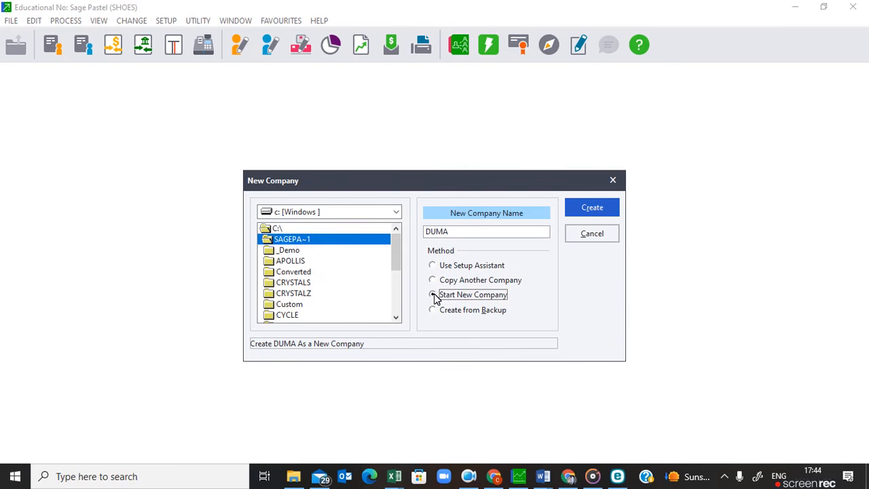
click(434, 296)
click(587, 218)
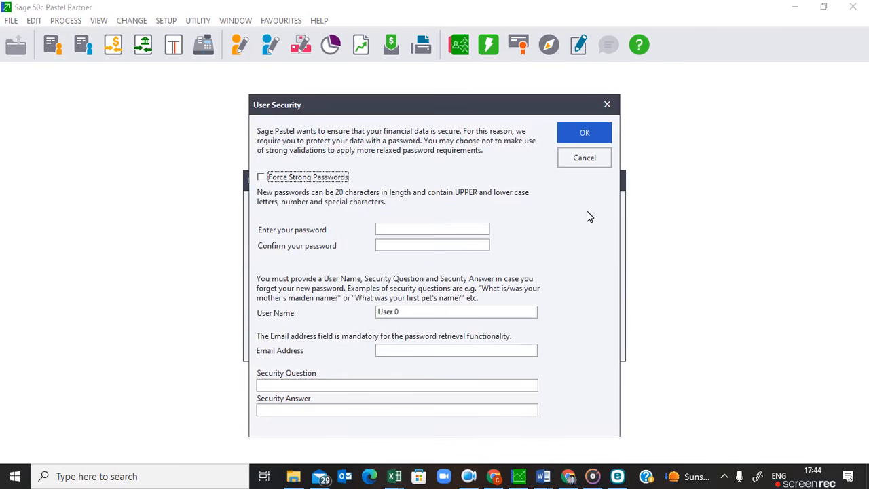
Enter and confirm the new user's password.
click(389, 236)
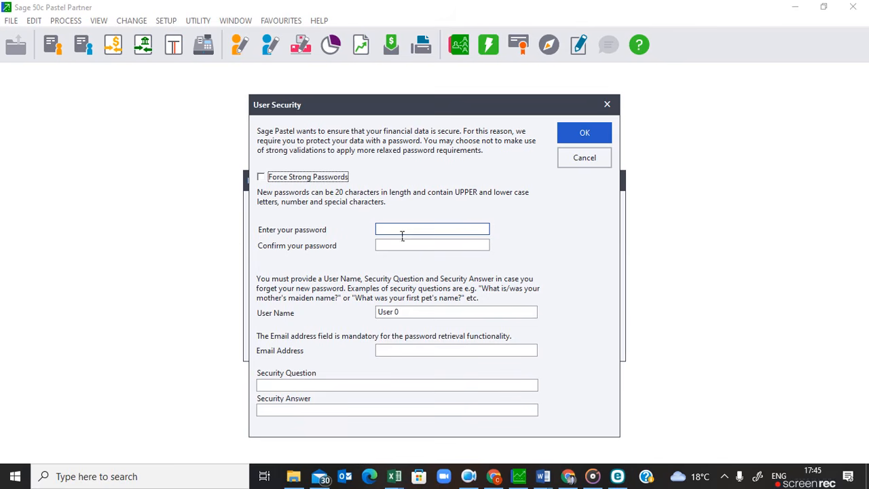
click(407, 233)
text(123)
click(391, 248)
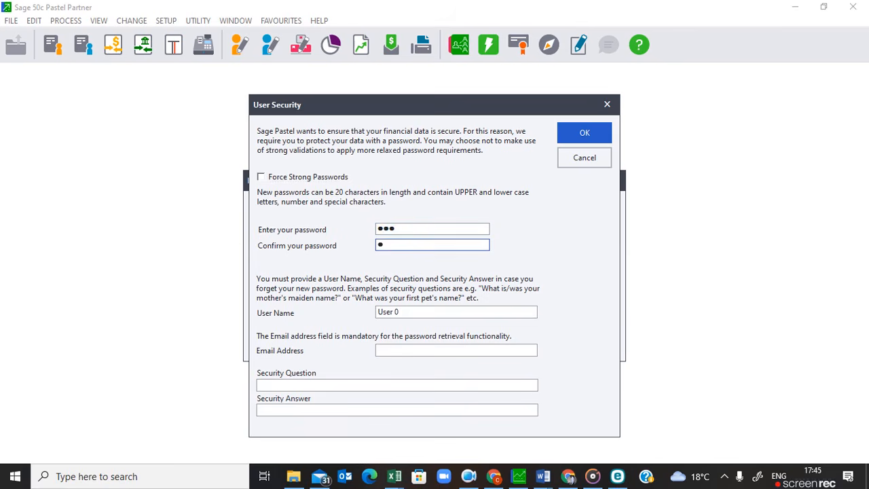
text(123)
click(388, 312)
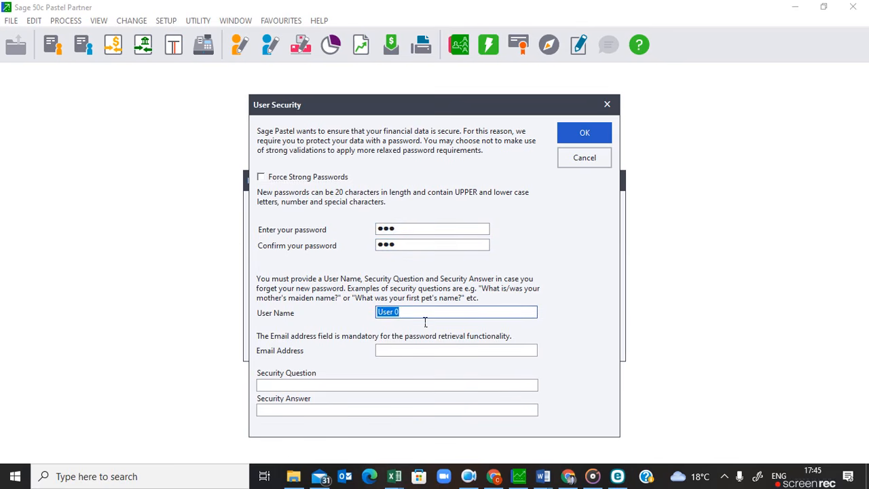
text(student)
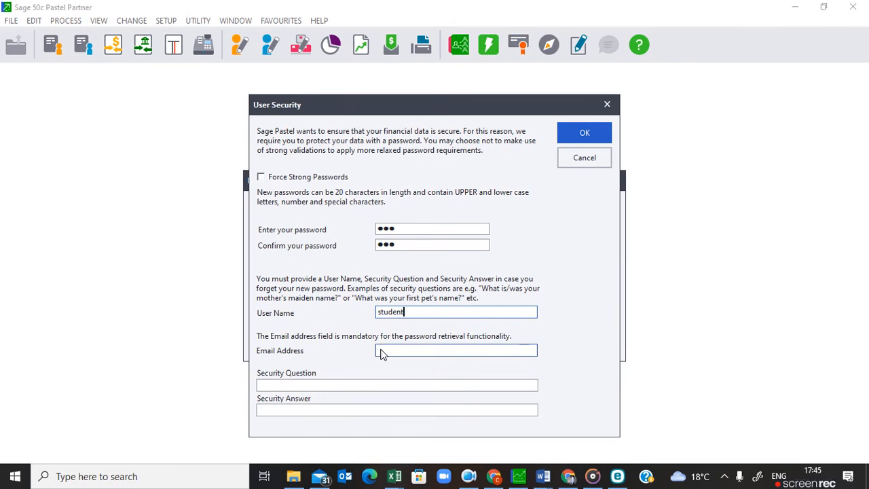
click(272, 387)
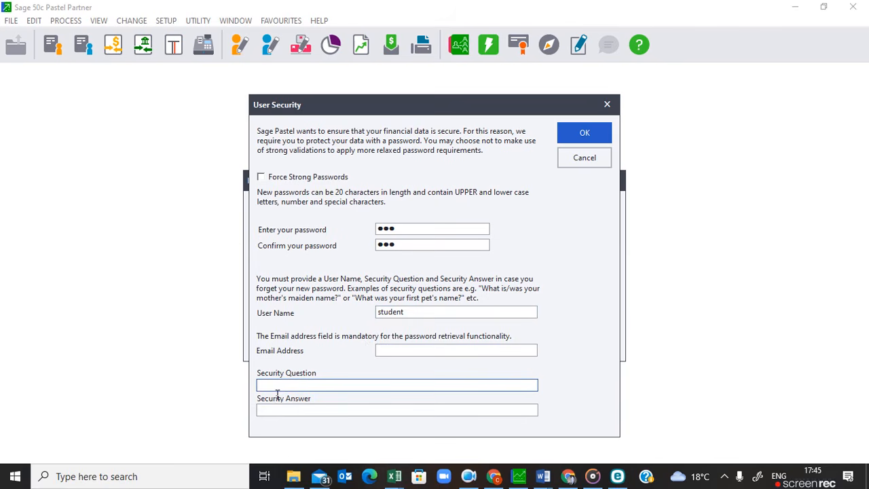
text(pet)
click(280, 411)
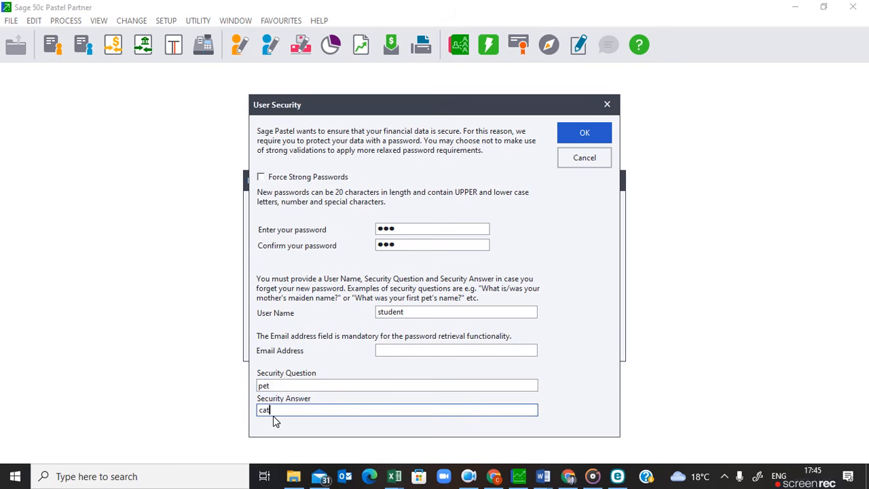
text(cat)
click(580, 138)
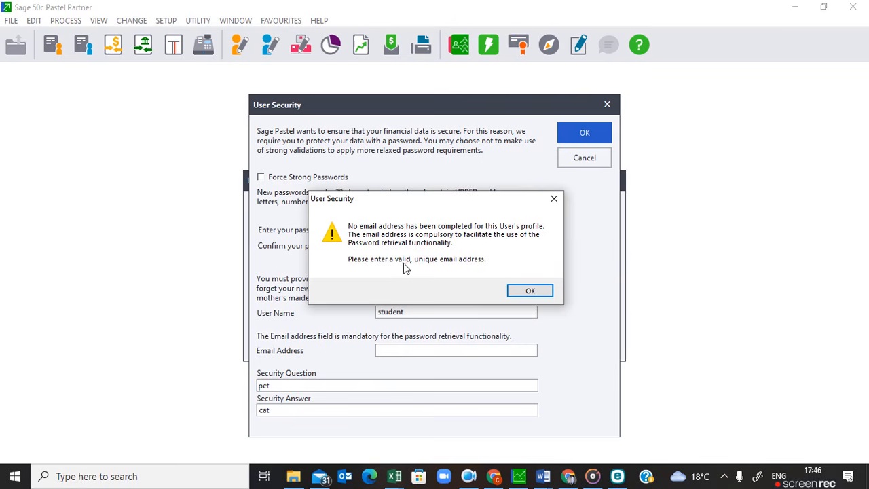
Fill in the user's e-mail address and confirm the user security settings.
click(523, 293)
text(c)
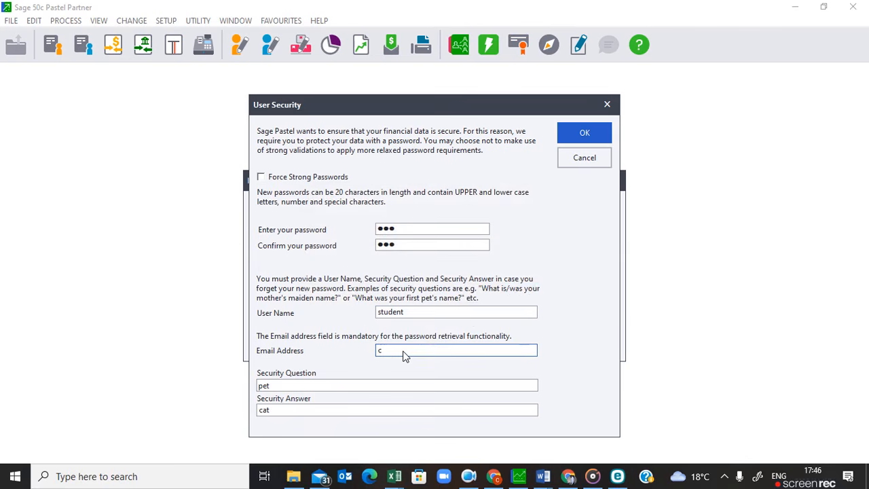
text(@gmail.com)
click(583, 139)
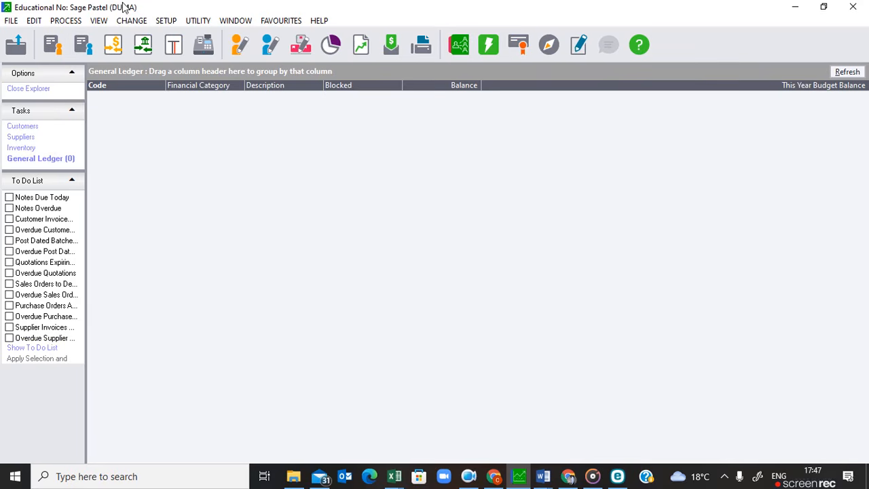
Browse the Customers, Suppliers, Inventory and General Ledger lists of the new company.
click(49, 128)
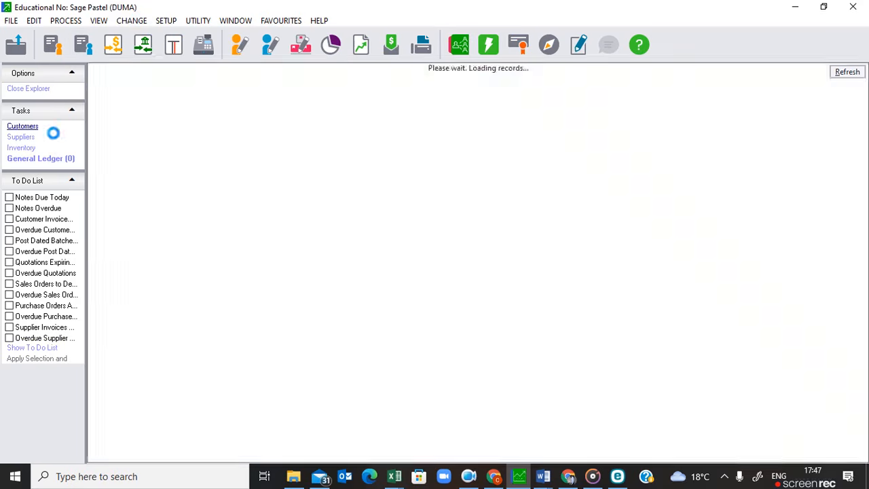
click(38, 137)
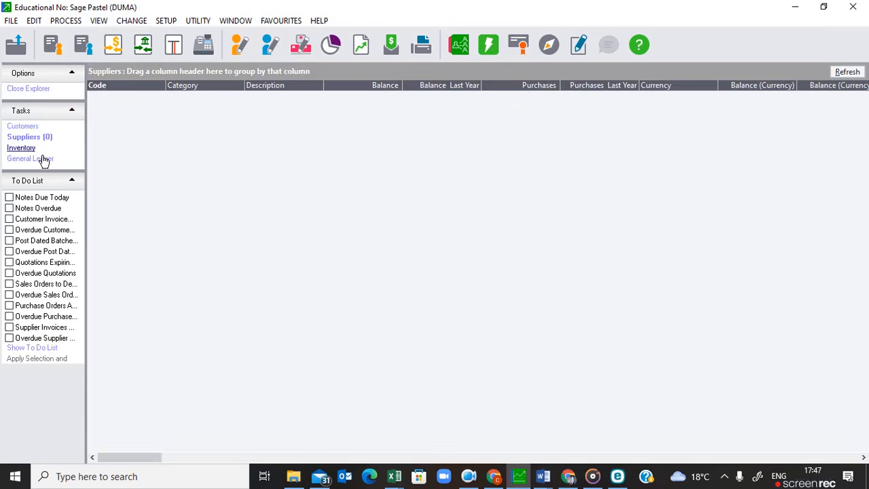
click(40, 150)
click(42, 161)
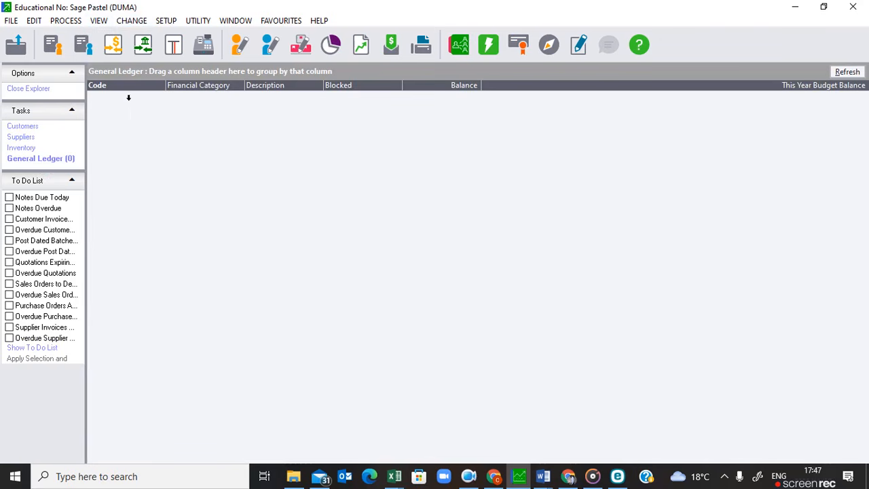
Open the Company Parameters setup, entering the user password.
click(168, 23)
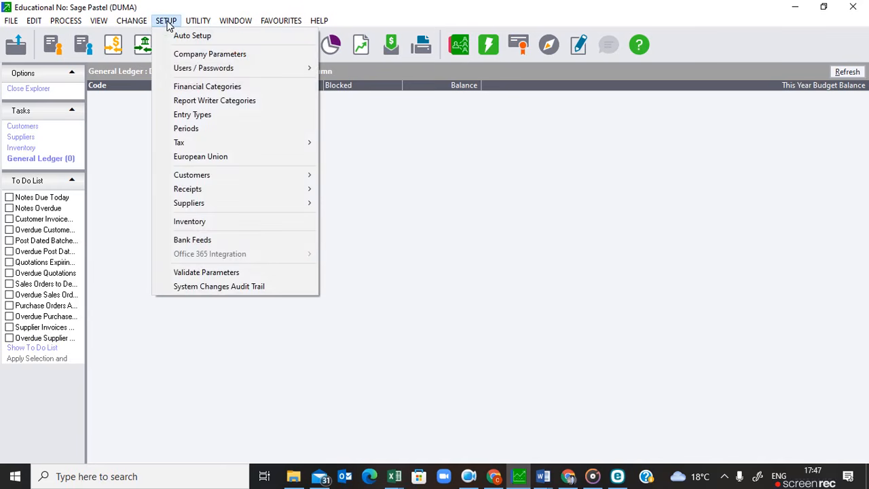
click(193, 53)
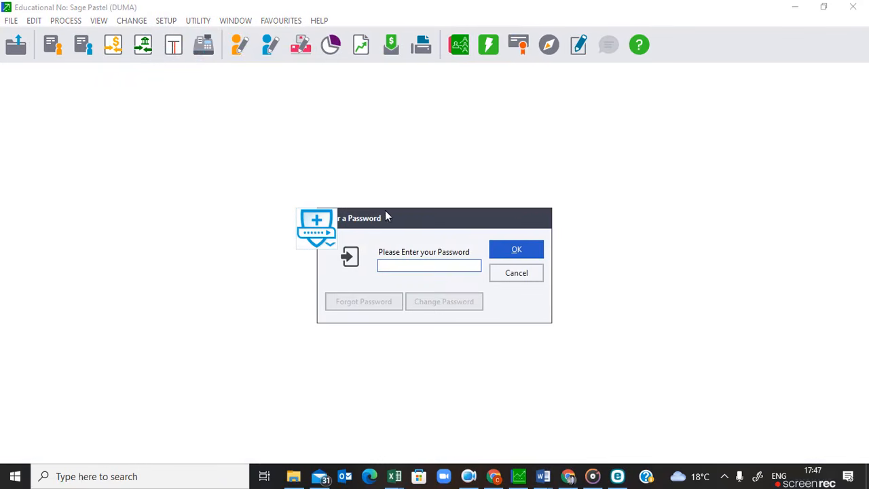
text(abc)
key(Return)
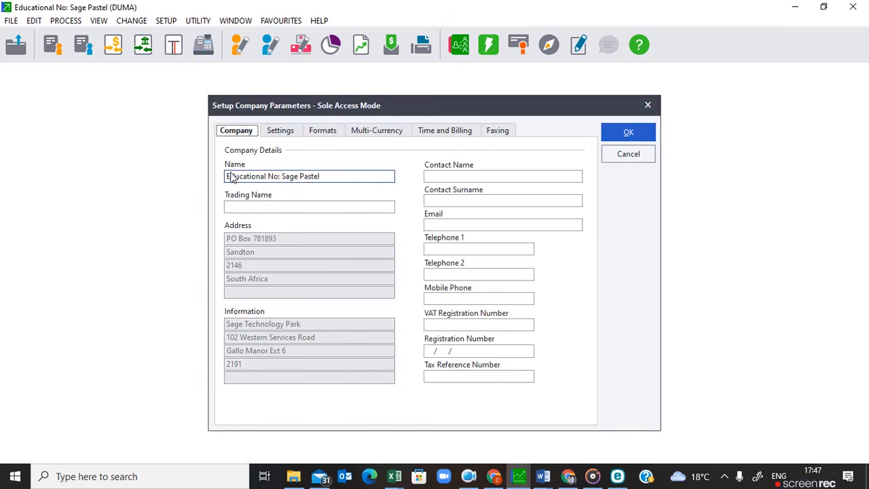
click(236, 178)
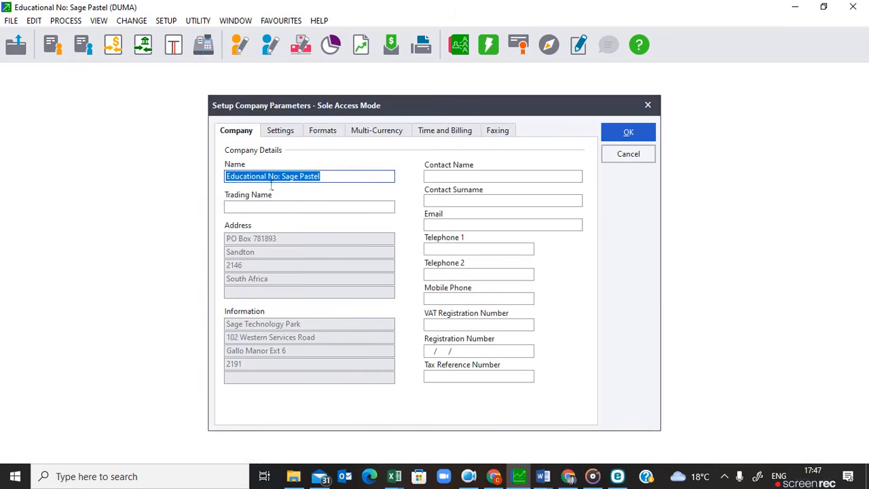
click(322, 205)
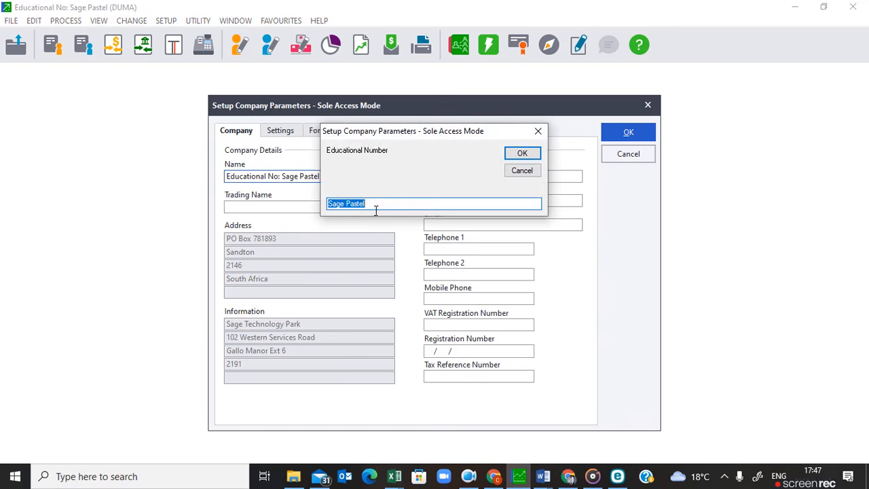
text(1234567890)
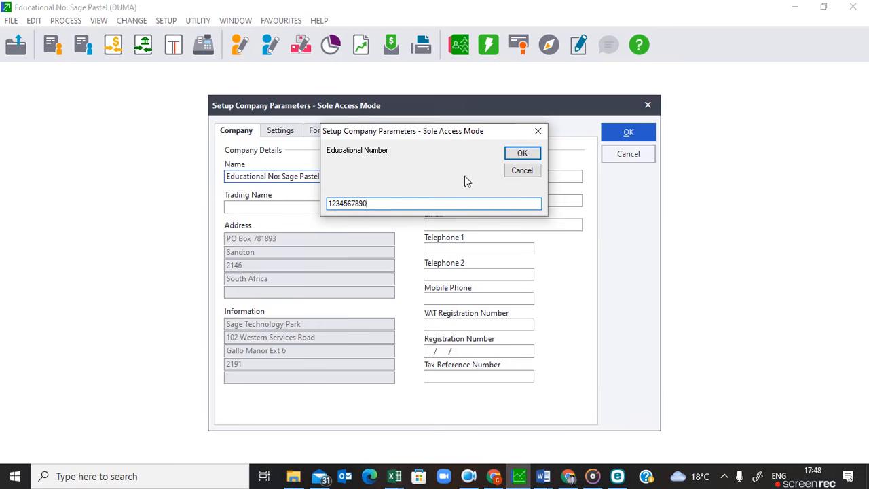
click(522, 153)
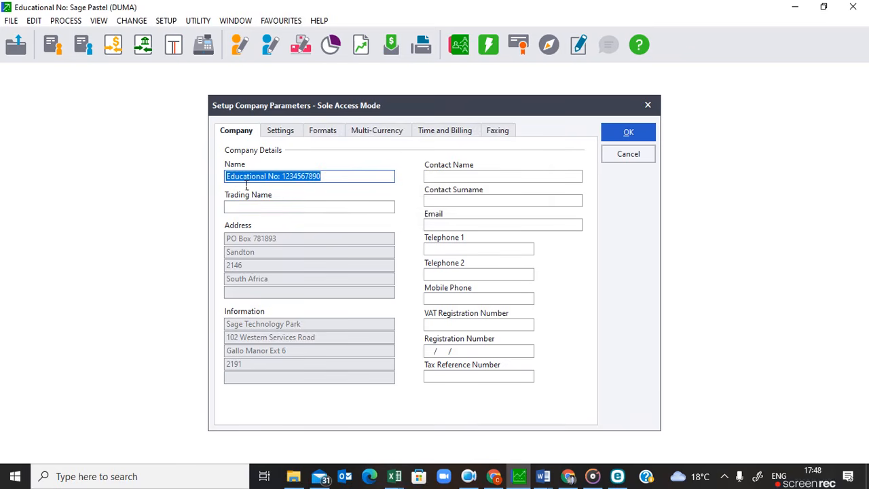
Turn off multi-currency and save the company parameters.
click(625, 134)
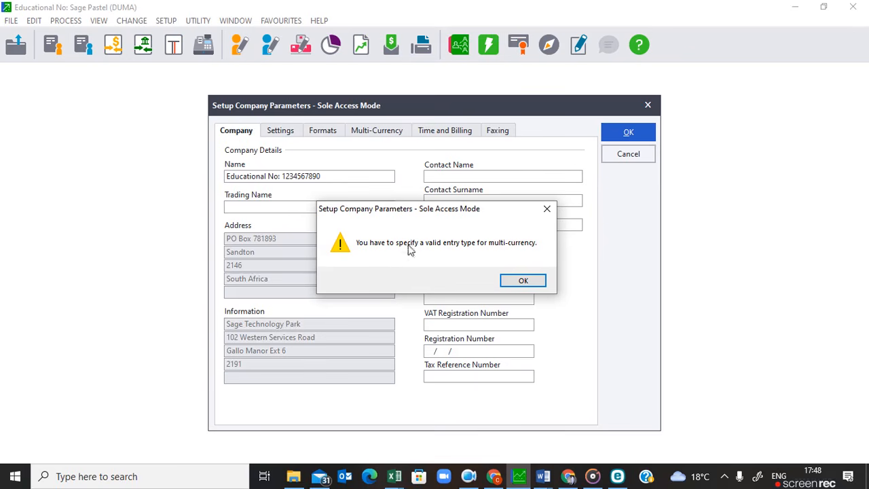
click(520, 284)
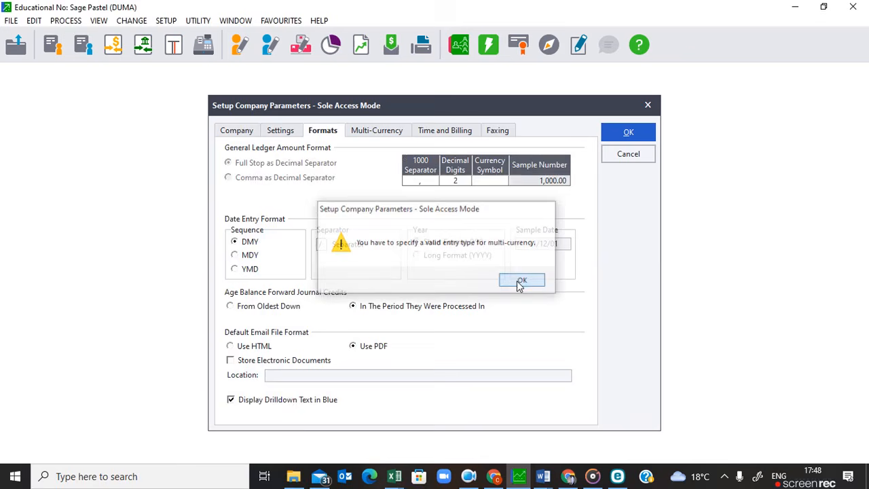
click(379, 131)
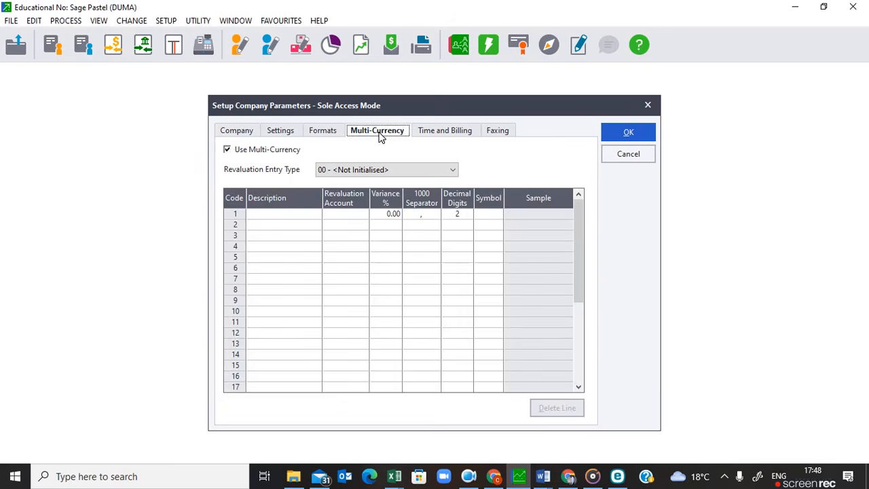
click(228, 151)
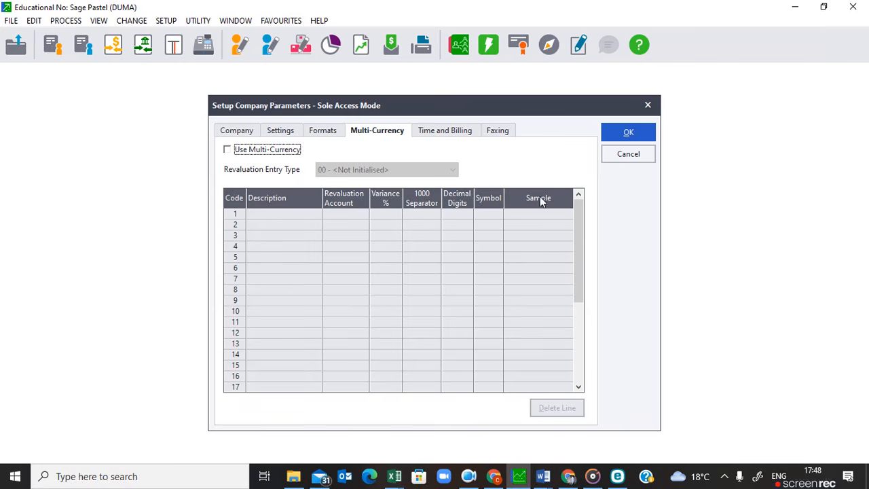
click(636, 135)
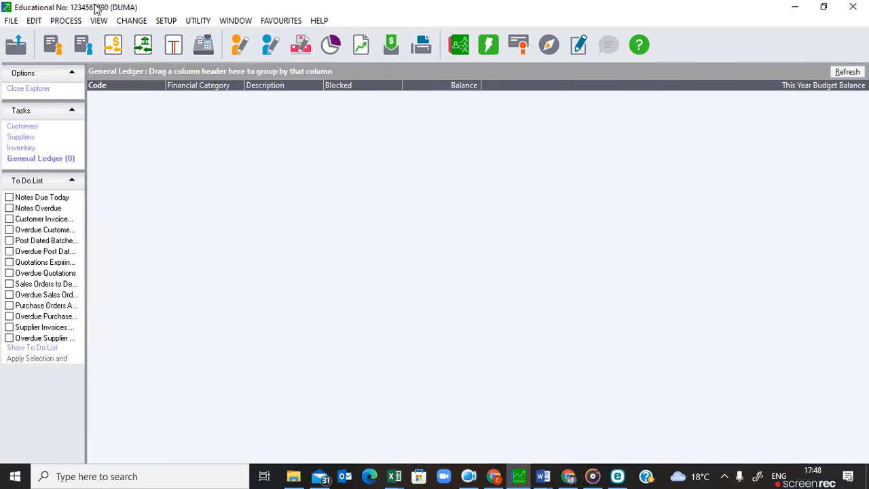
Open Report Writer Categories and enter Sales, Cost of sales and Income as categories 1 to 3.
click(167, 24)
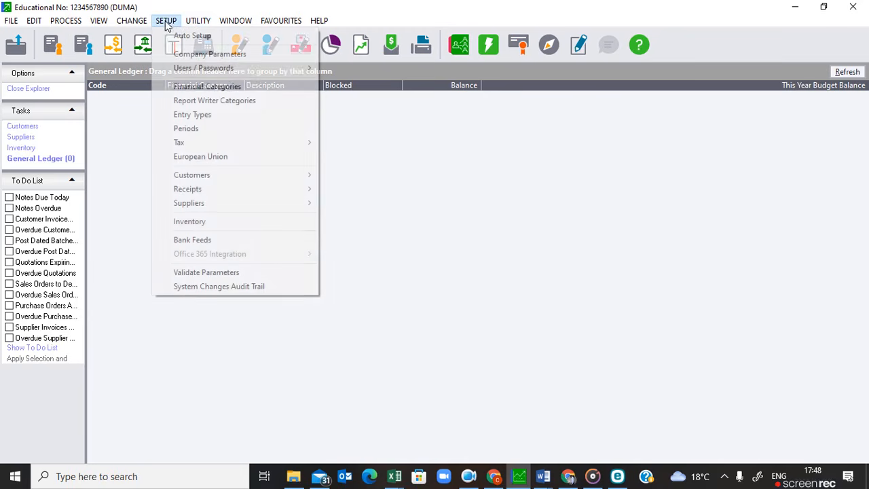
click(195, 101)
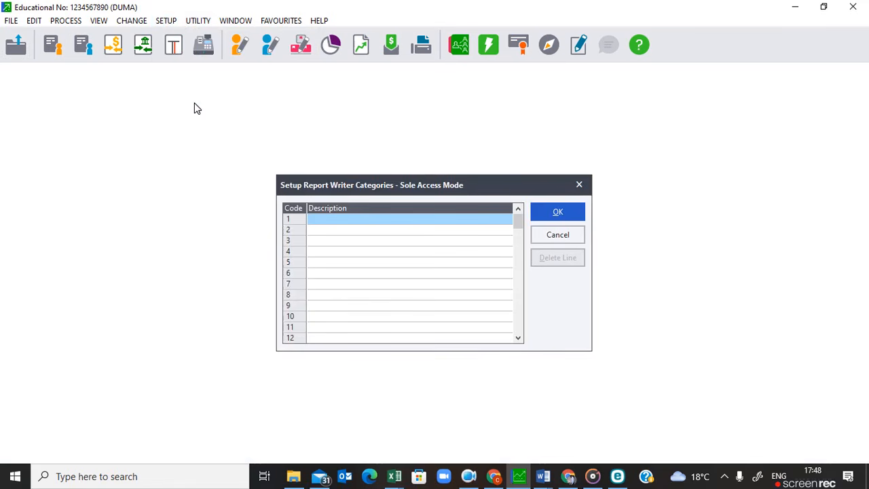
click(335, 224)
text(Sales)
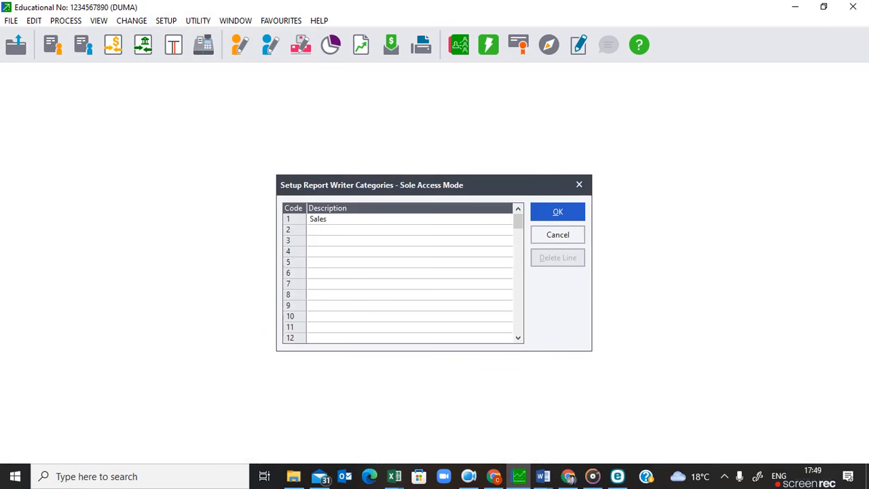
key(Return)
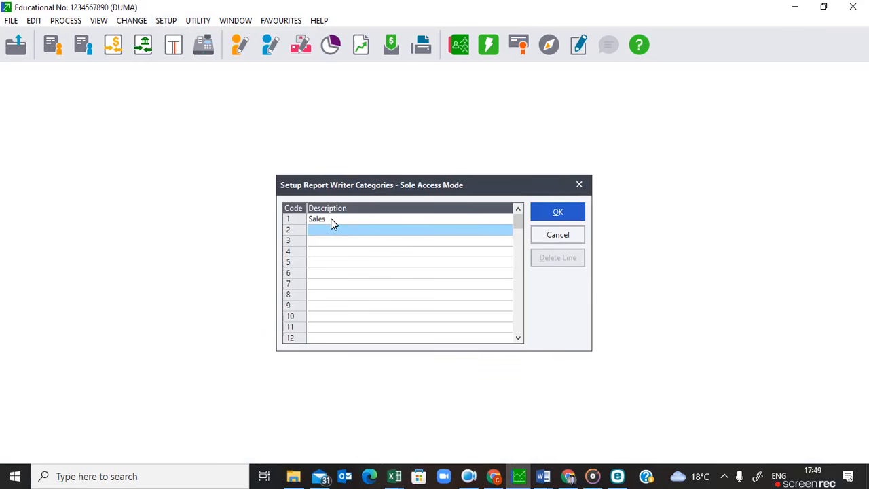
text(Cost)
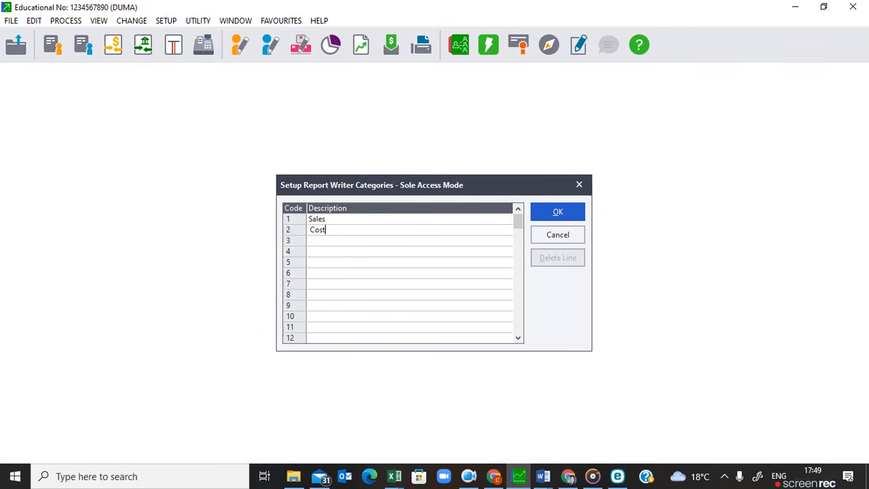
text( of sales)
key(Return)
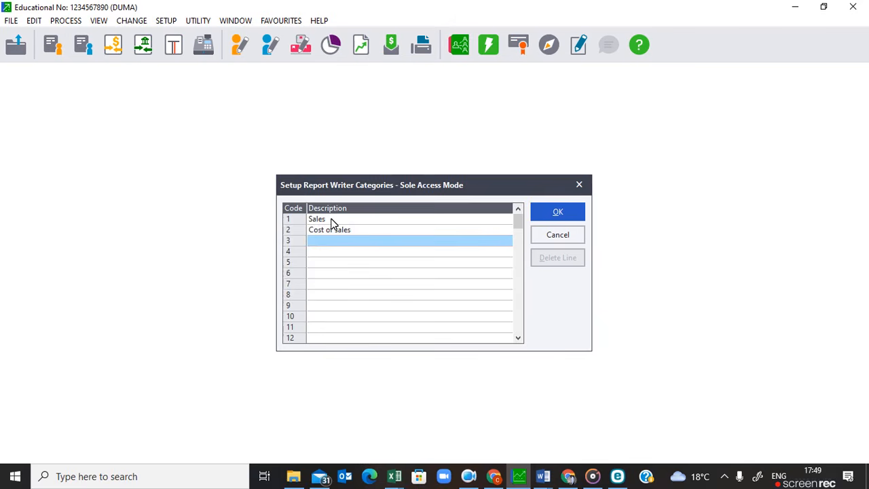
text(Income)
key(Return)
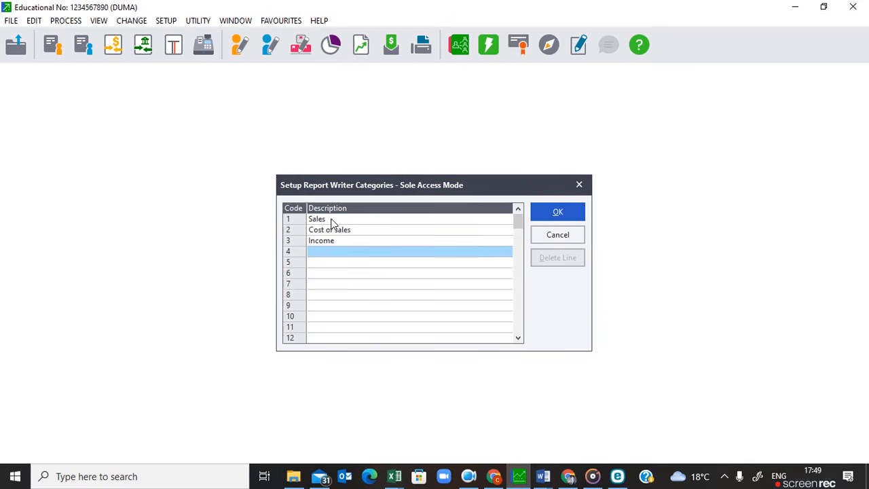
Add Expenses, Capital, Fixed assets and Current assets as categories 4 to 7 and save the report writer categories.
text(Expenses)
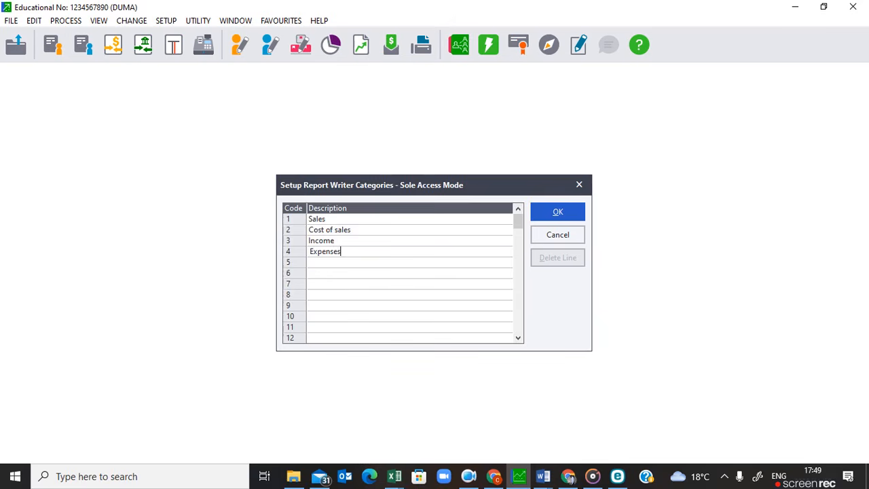
key(Return)
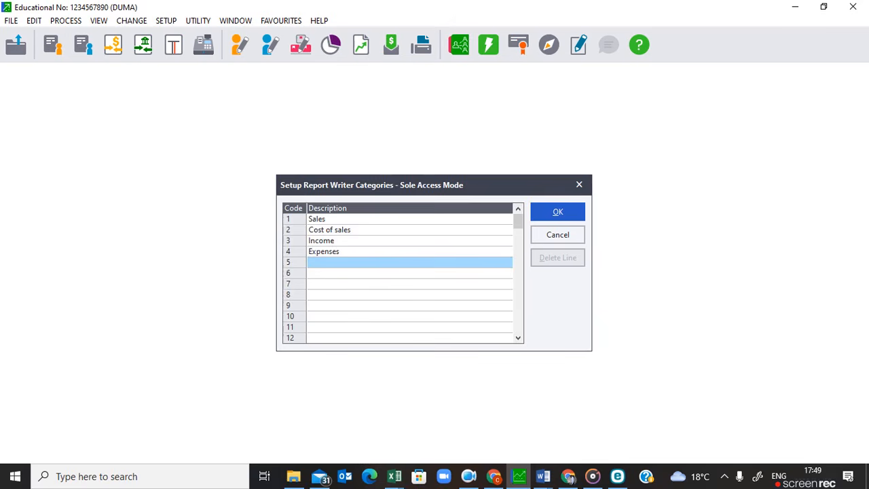
text(Capital)
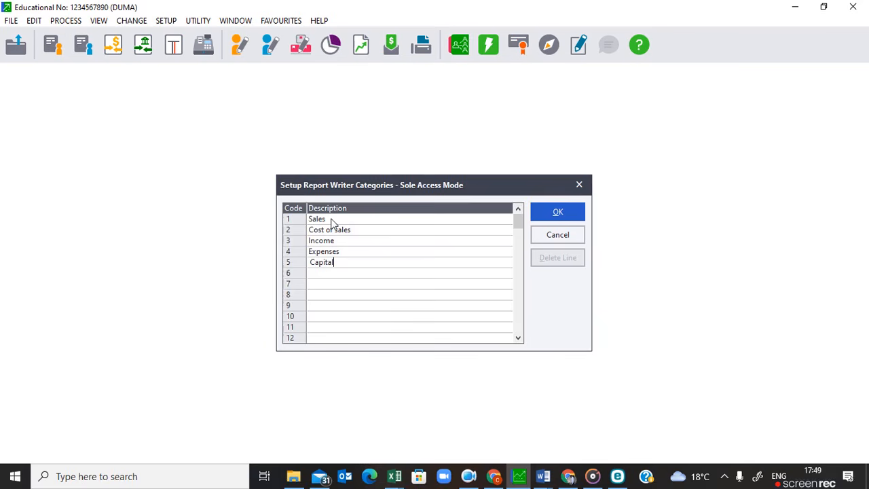
key(Return)
text(Fixed assets)
key(Return)
text(Current)
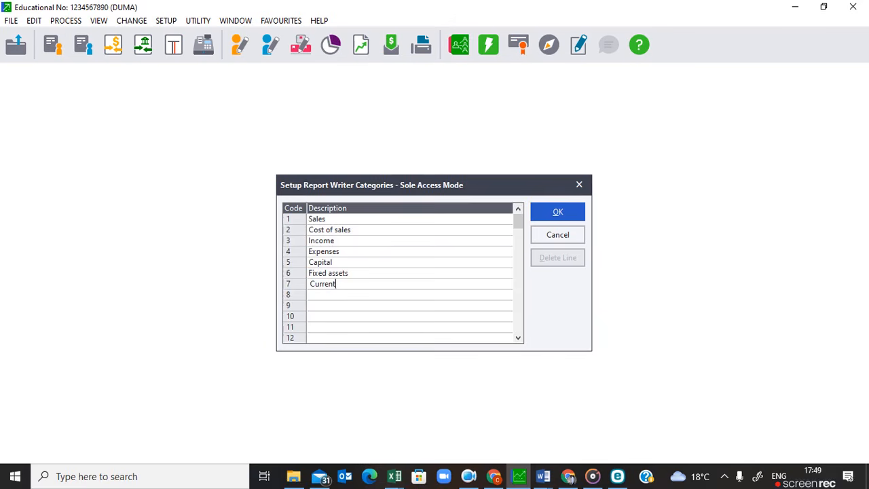
text( assets)
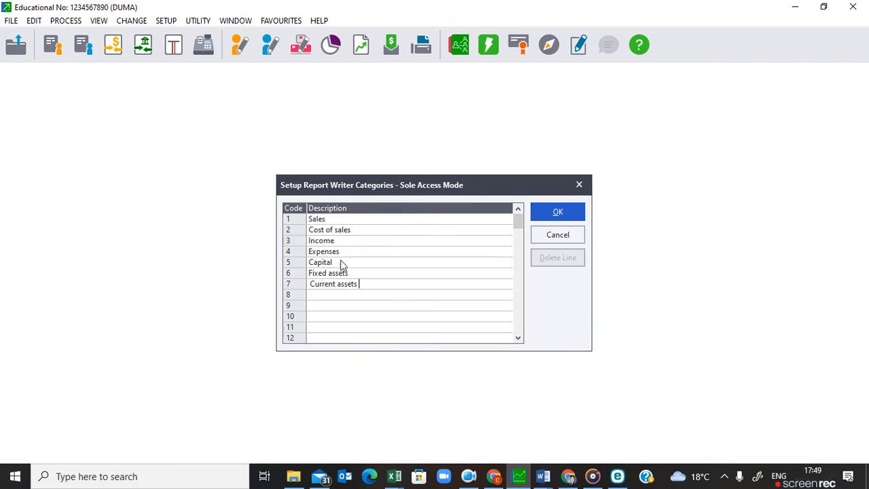
click(556, 218)
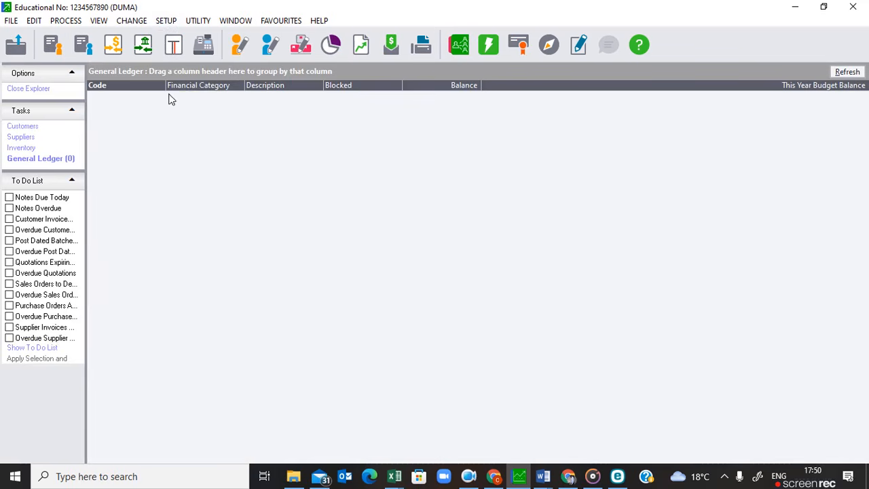
Set up entry type 1 with the description General Journal and save the entry types.
click(166, 23)
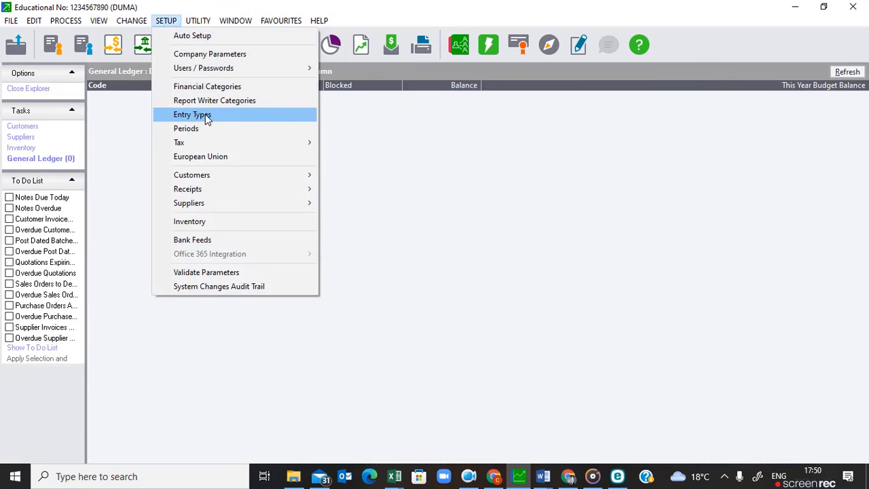
click(207, 118)
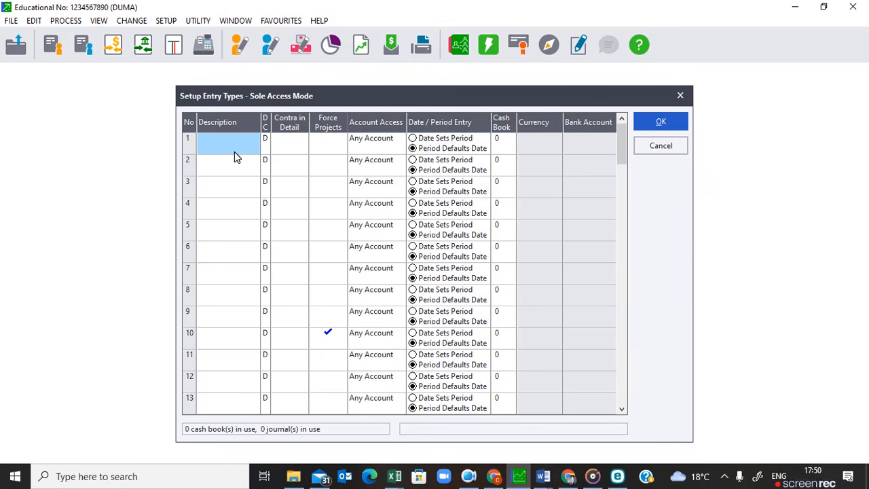
text(Ge)
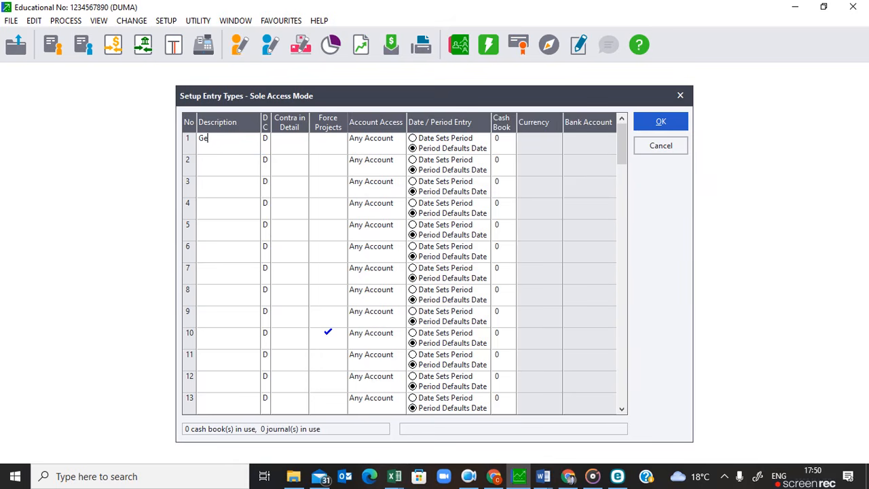
text(neral Jurnal)
key(BackSpace)
key(BackSpace)
key(BackSpace)
key(BackSpace)
text(ournal)
key(Return)
click(263, 142)
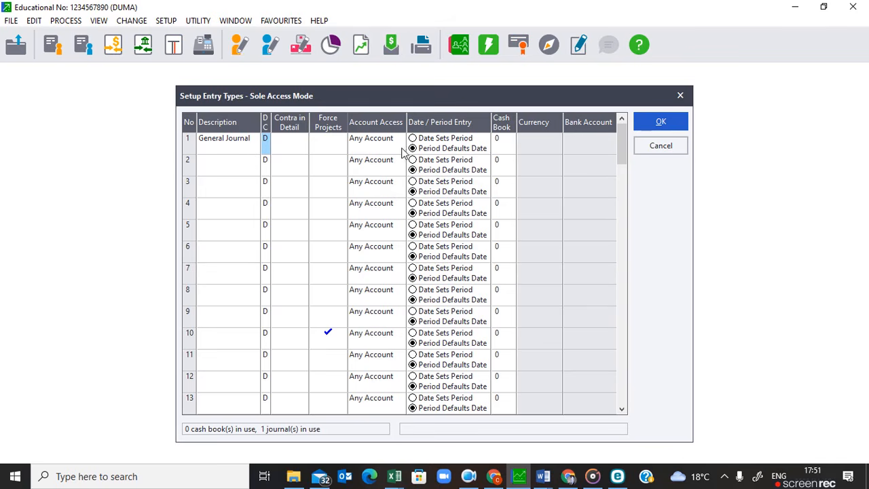
click(660, 125)
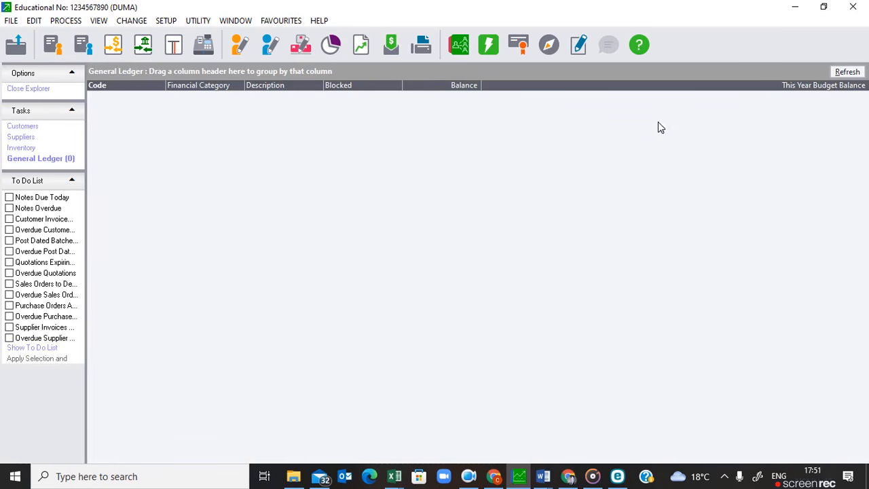
Open the period setup and set last year's February period to run from 01/02/21 to 28/02/21.
click(167, 24)
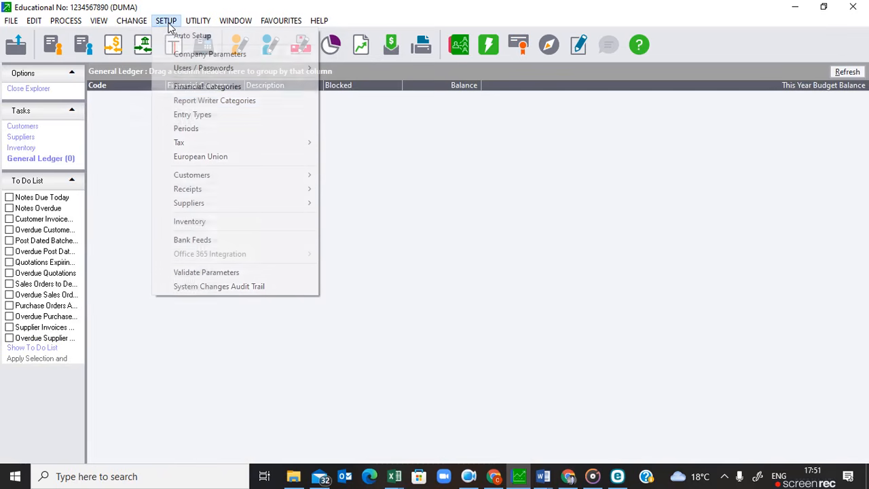
click(186, 129)
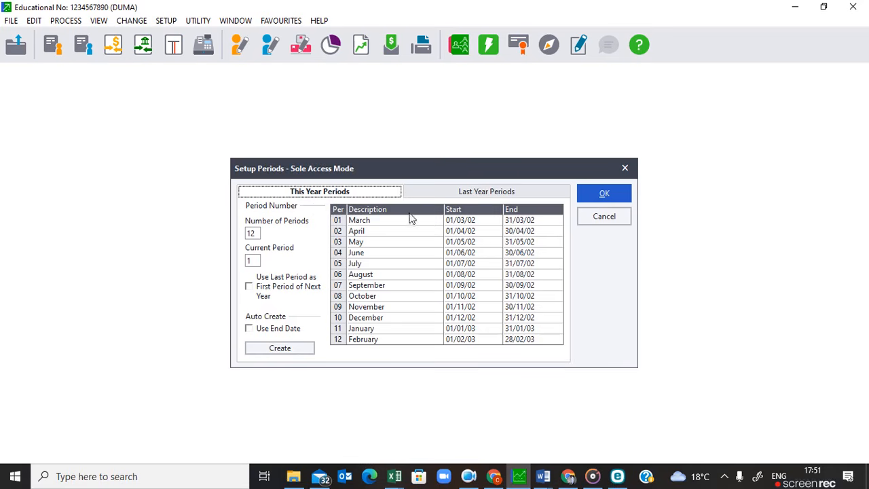
click(464, 195)
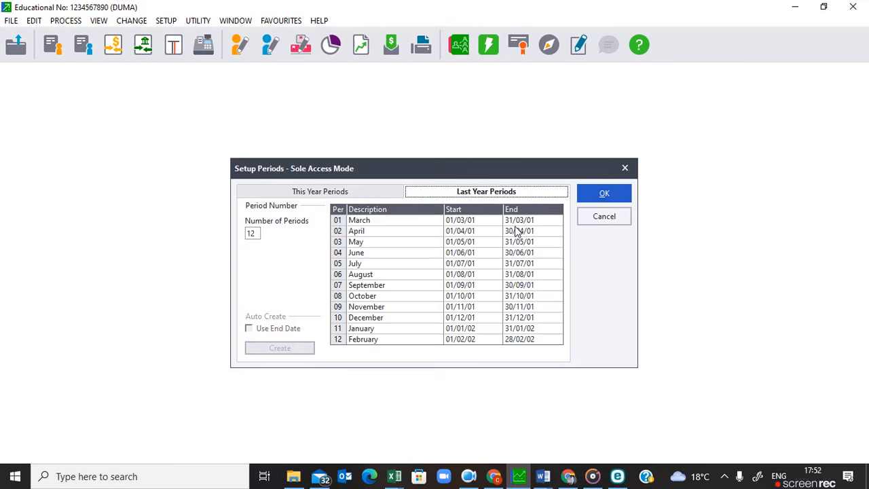
click(458, 343)
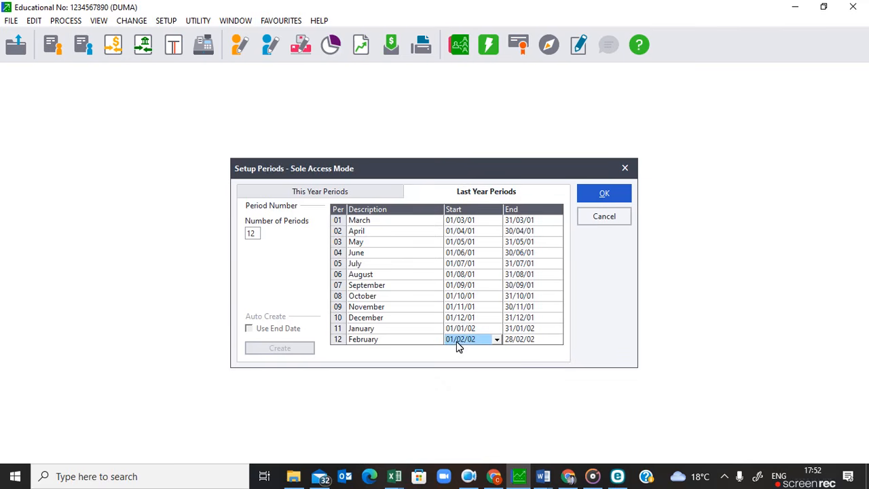
text(01/0)
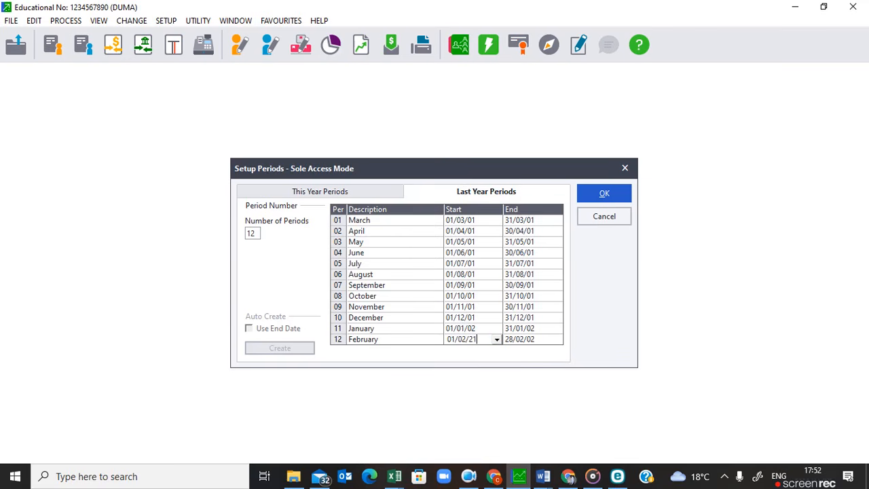
key(Tab)
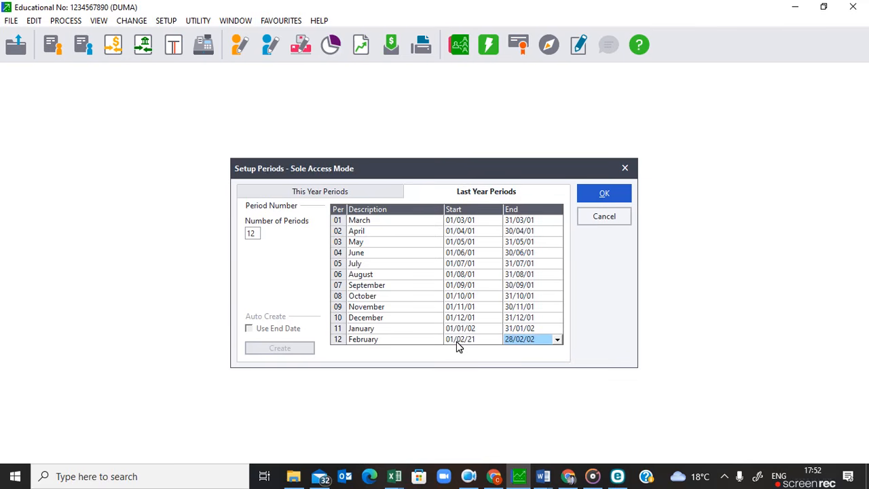
text(28/02)
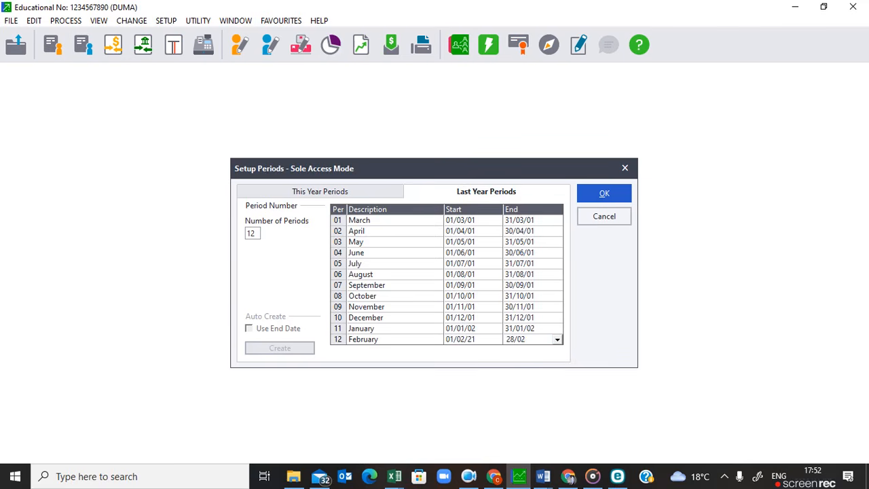
text(/21)
key(Return)
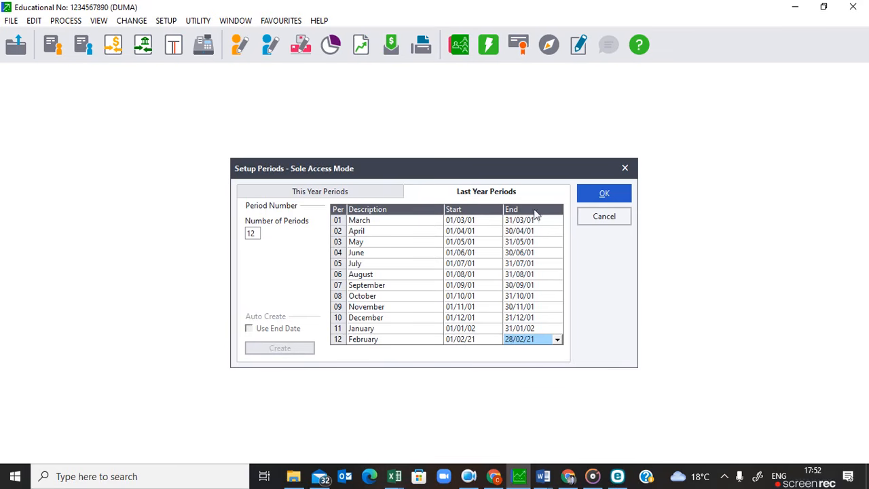
Set the start date of this year's March period to 01/03/21.
click(354, 196)
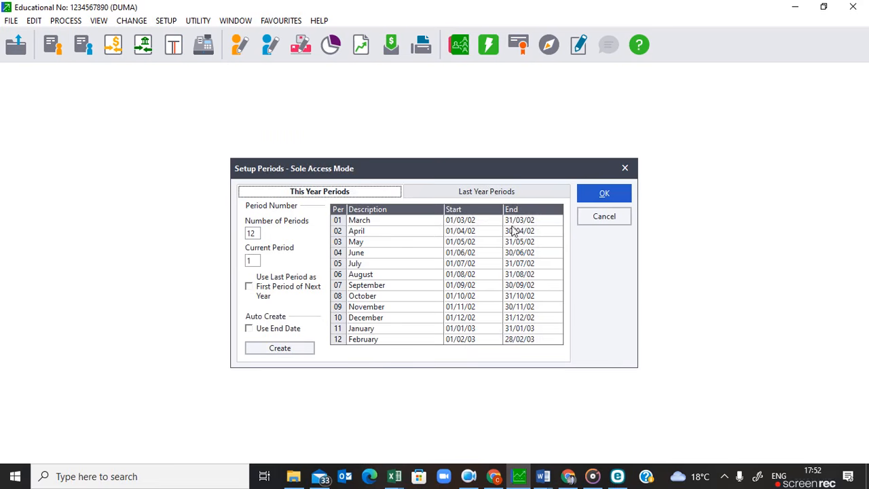
click(460, 225)
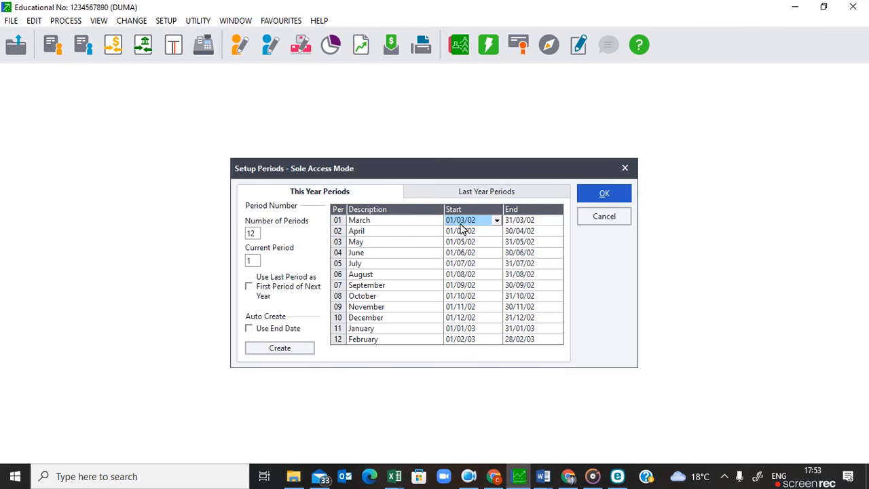
text(01)
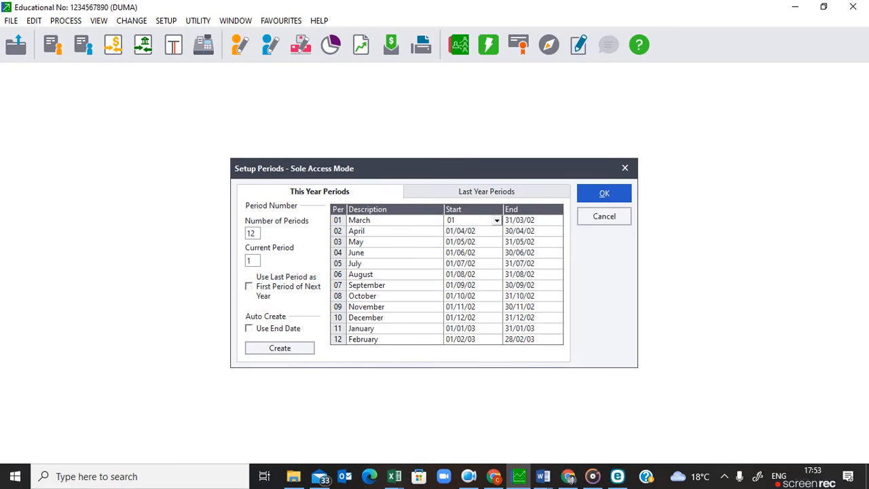
text(/03/21)
key(Tab)
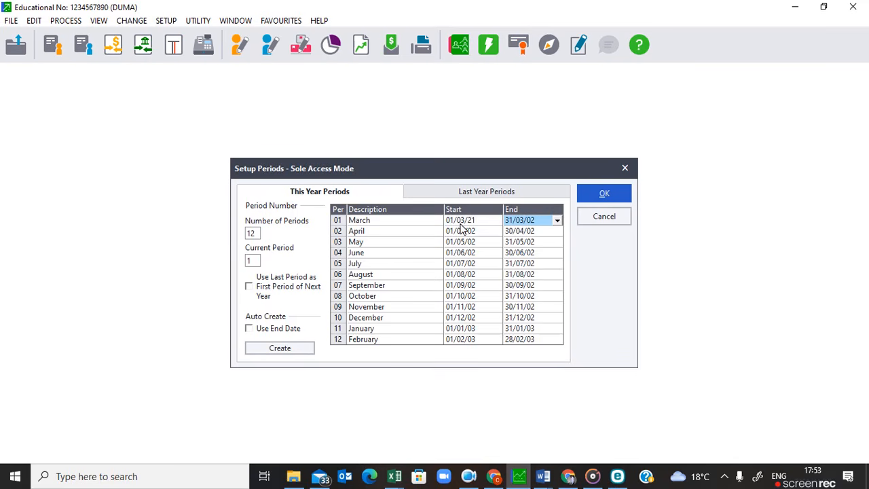
Set the March period to end on 31/03/21, auto-create this year's remaining periods using end dates, and save the periods.
text(3)
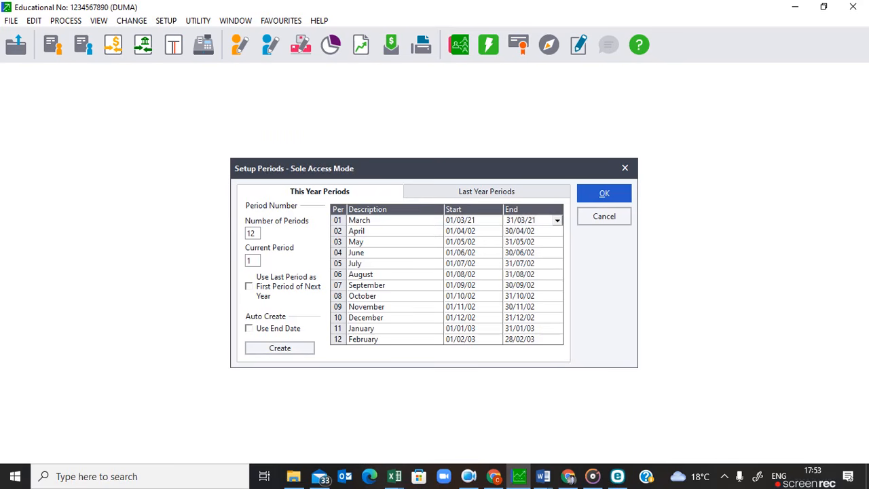
key(Return)
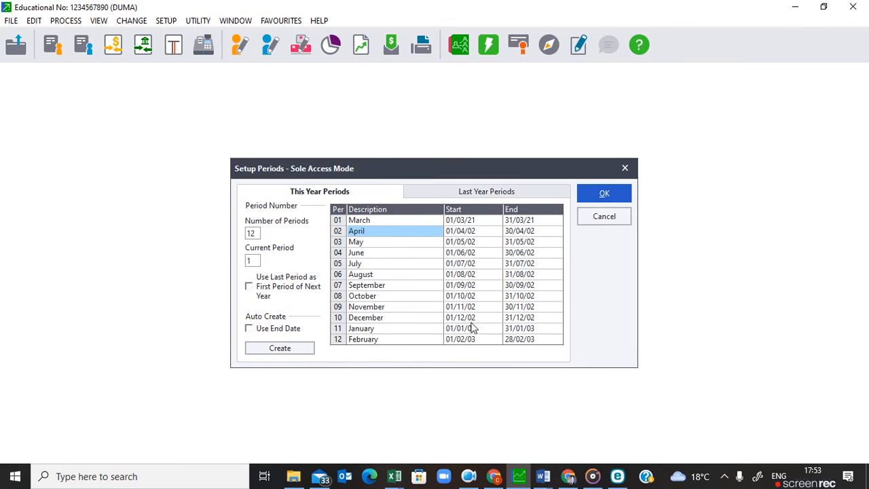
click(249, 330)
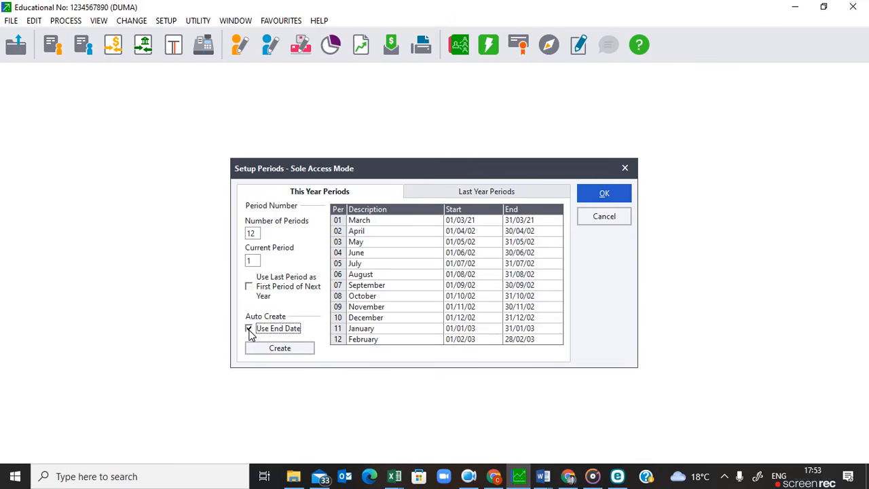
click(280, 350)
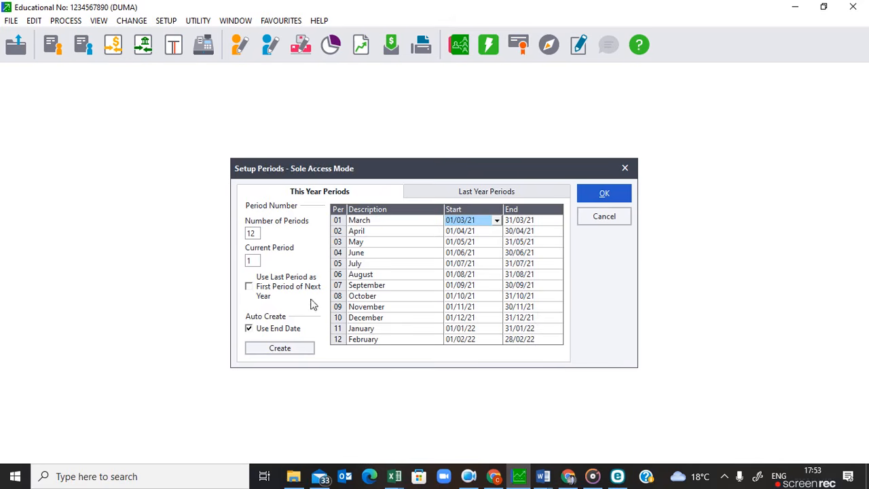
click(604, 195)
click(605, 196)
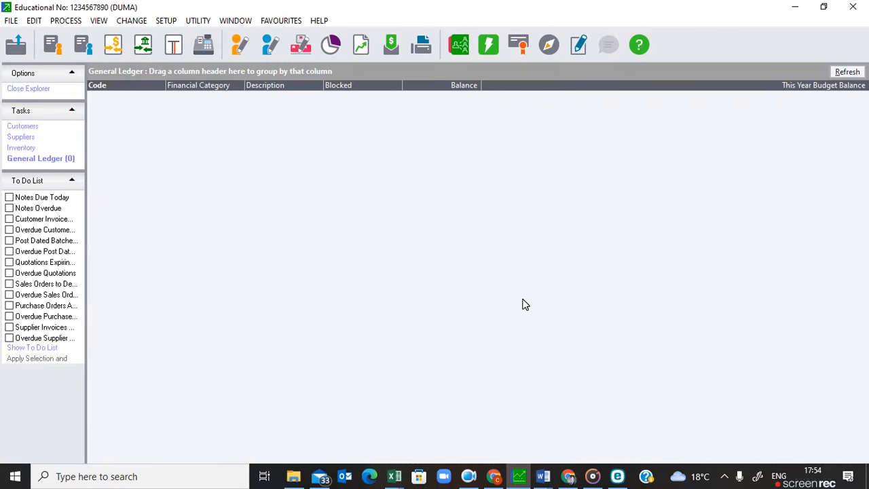
Open the tax general settings, set the tax system to Do Not Use Tax, and save.
click(165, 22)
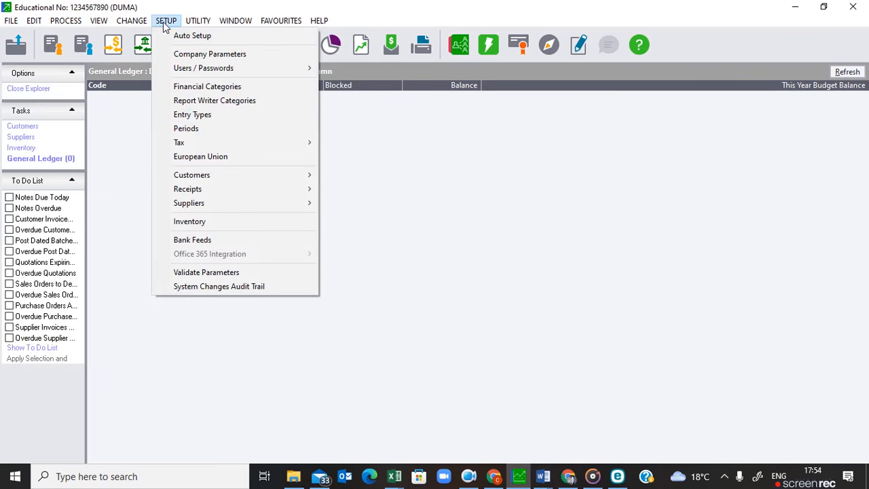
mouse_move(189, 146)
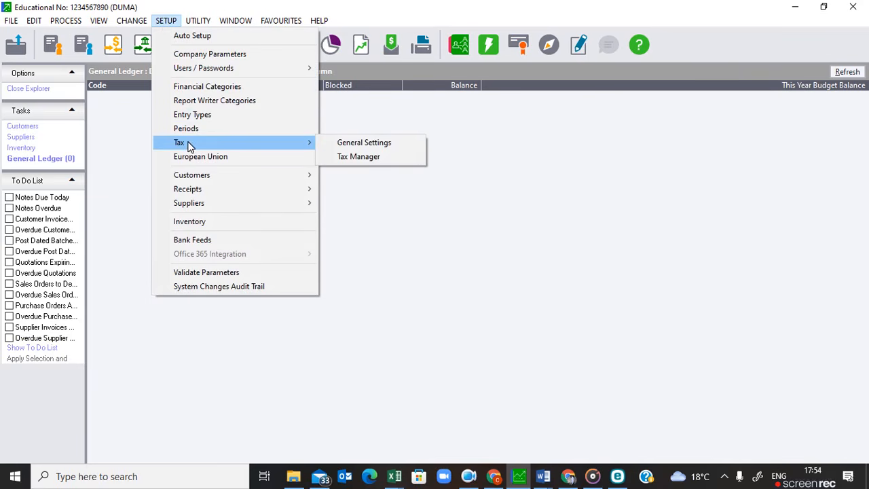
click(377, 144)
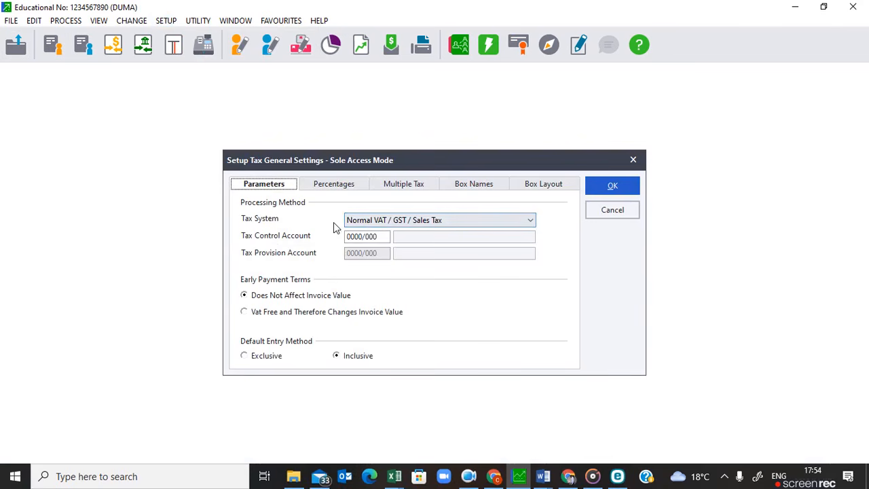
click(397, 224)
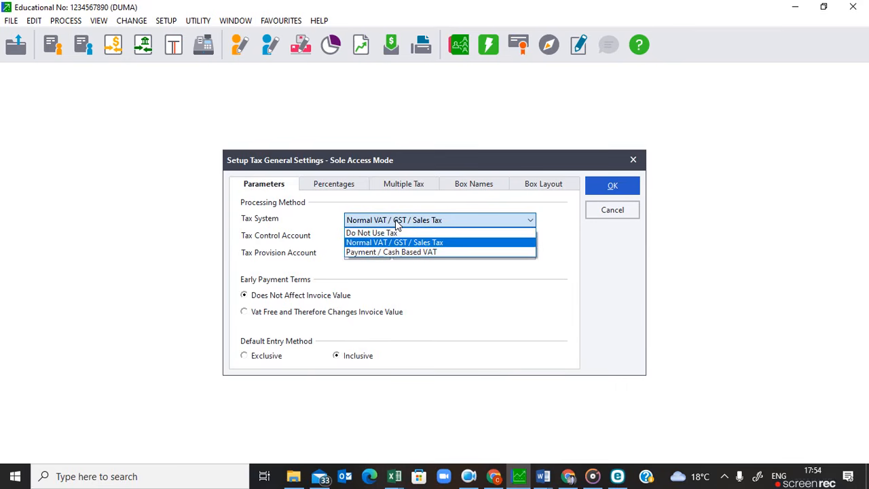
click(361, 237)
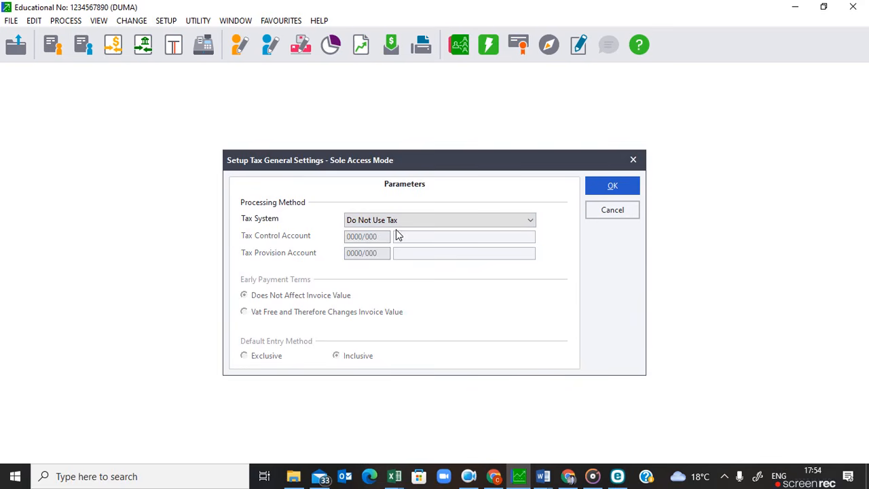
click(614, 189)
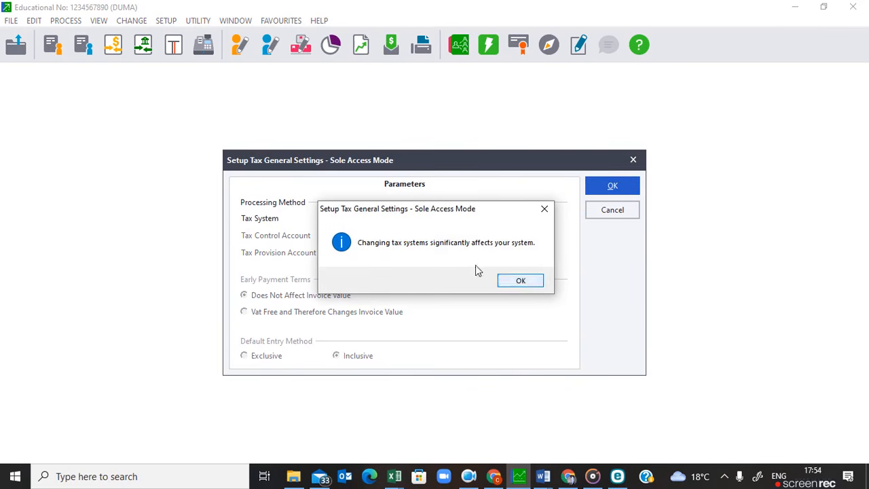
click(518, 281)
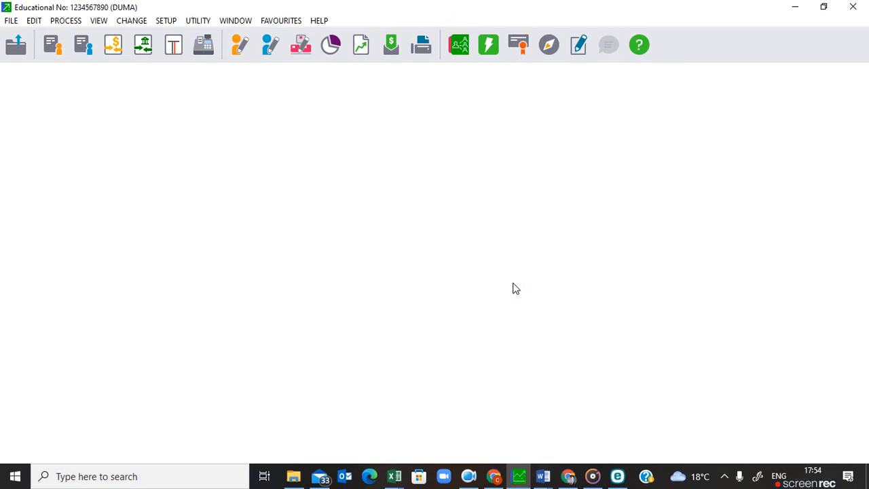